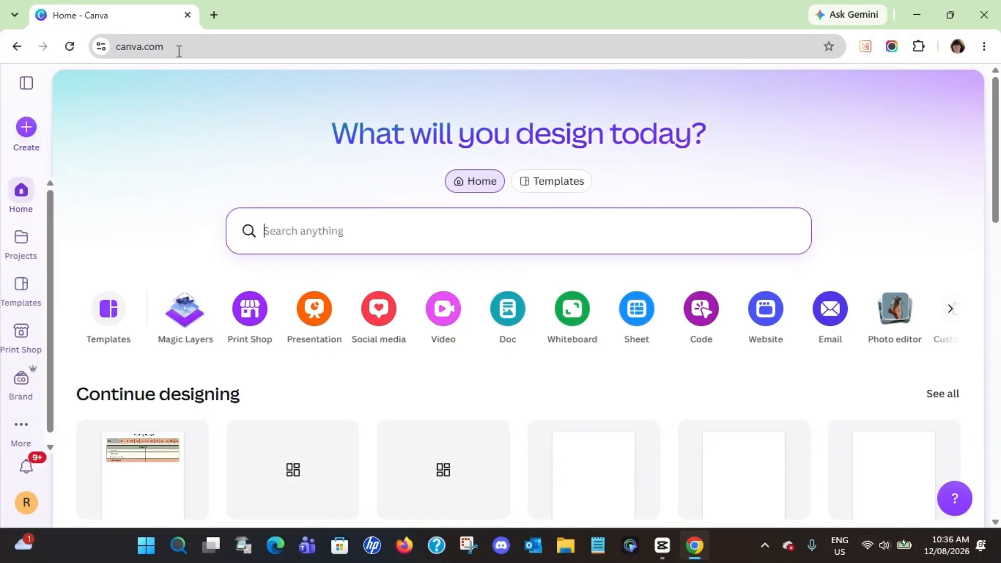
- Create a new blank Document (A4 Portrait) design, finding the format with the search term "a4"
click(26, 127)
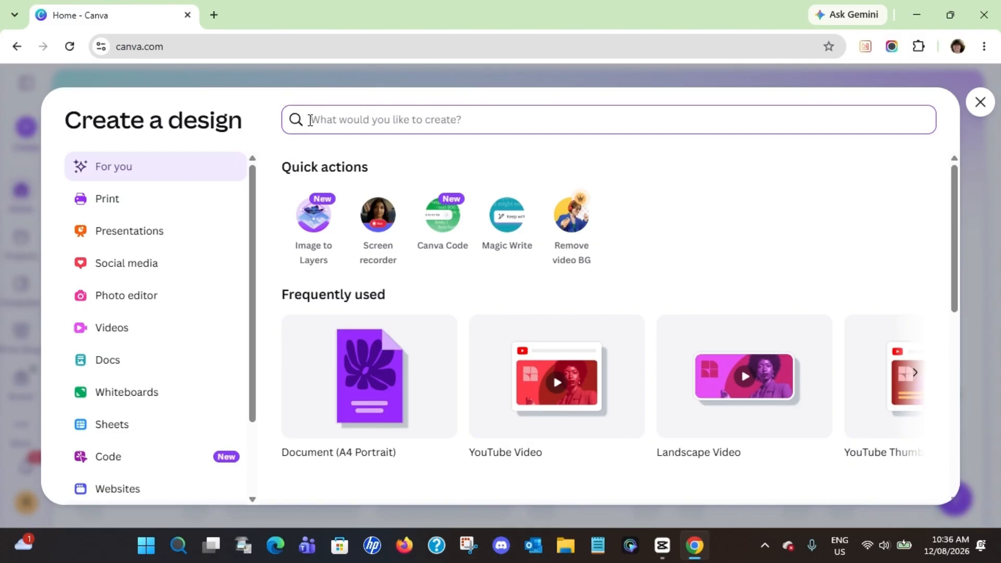
text(a4)
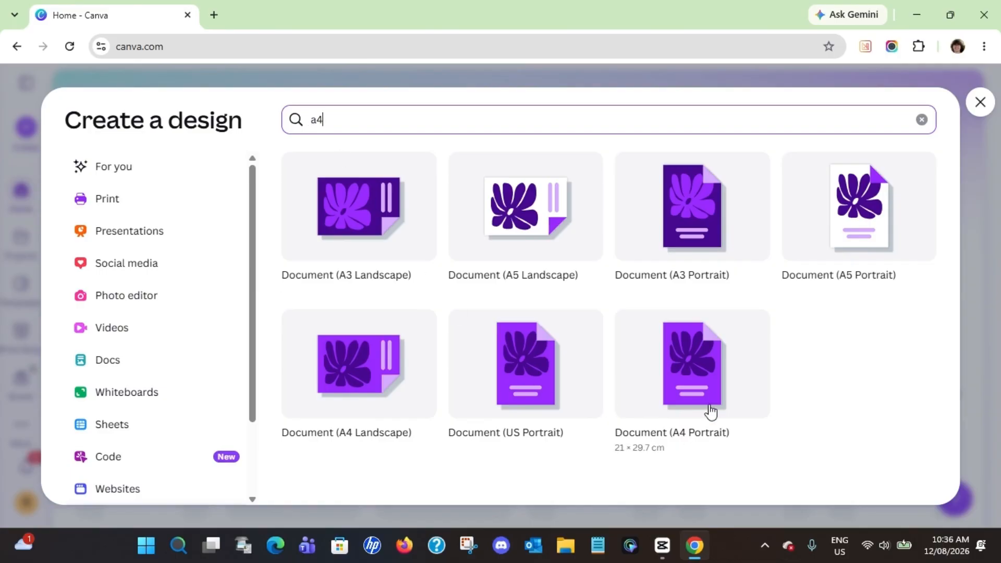
click(708, 378)
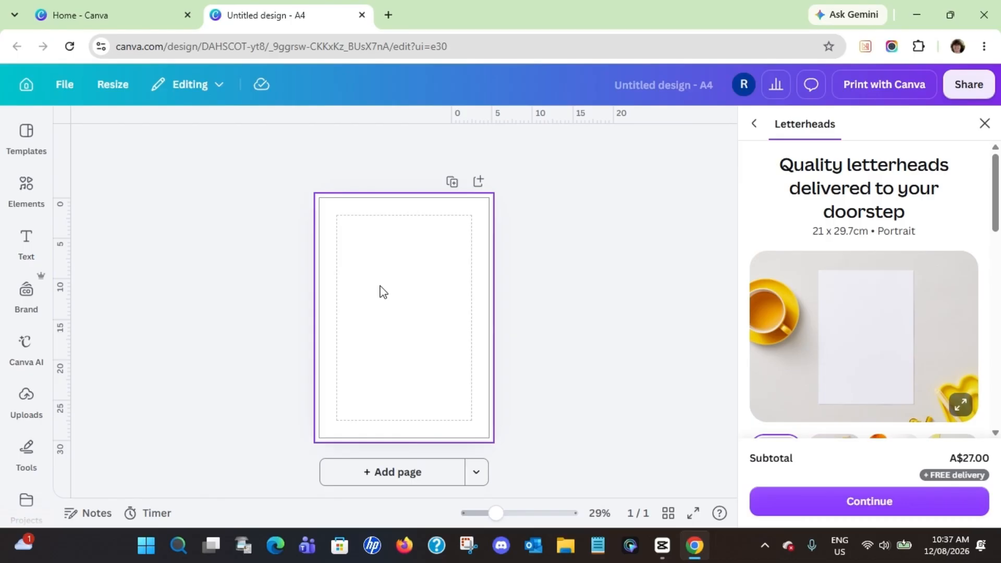
- Open the recent Screen Recording Budget Planner design from the home page and review its blank and finished Monthly Budget pages
click(101, 13)
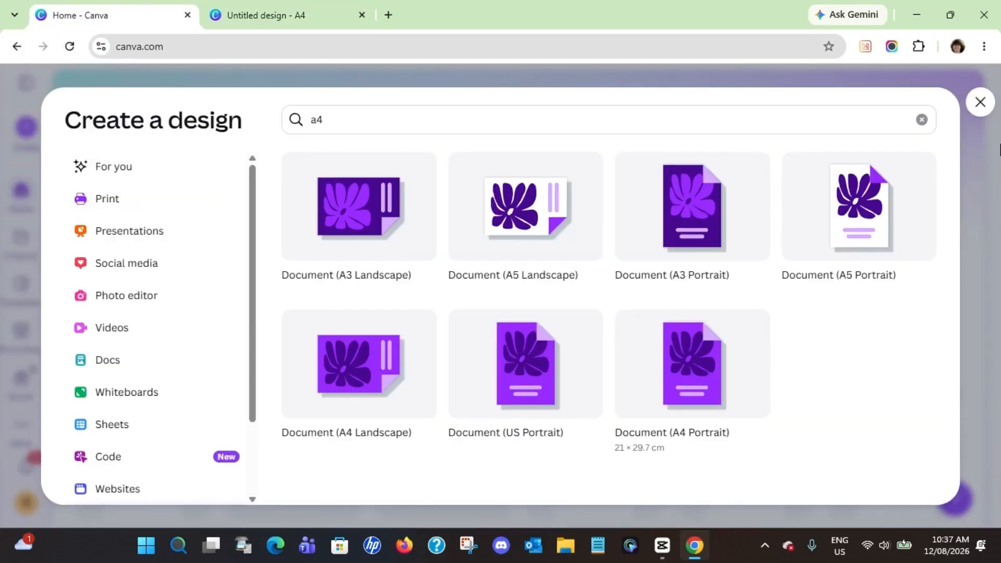
click(980, 102)
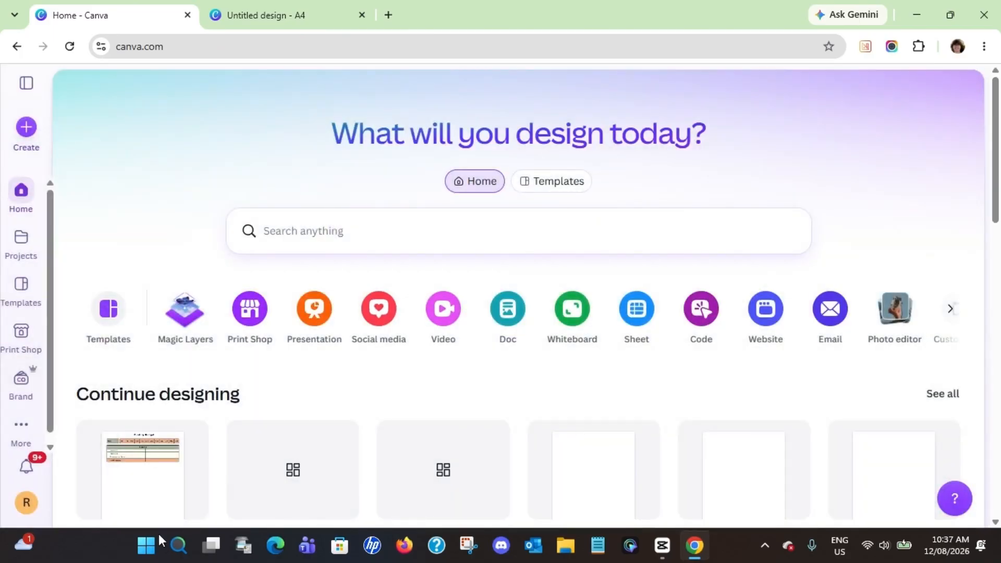
click(145, 500)
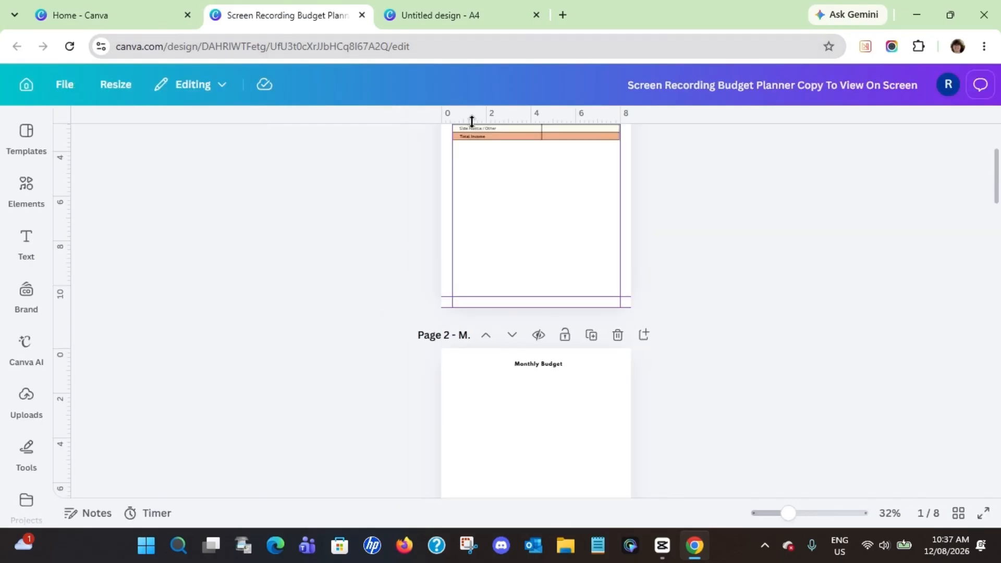
scroll(654, 223, up, 3)
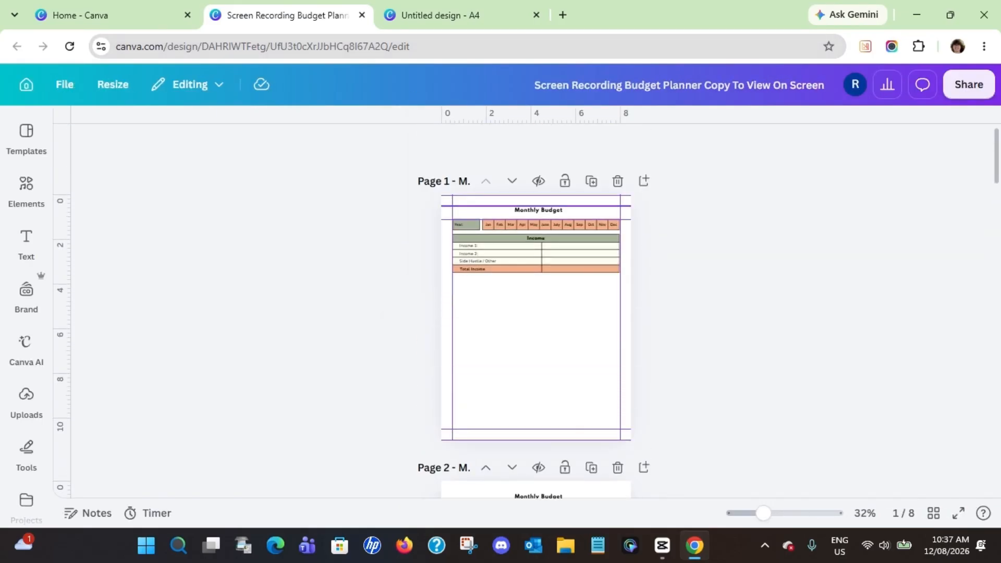
drag(762, 512, 775, 513)
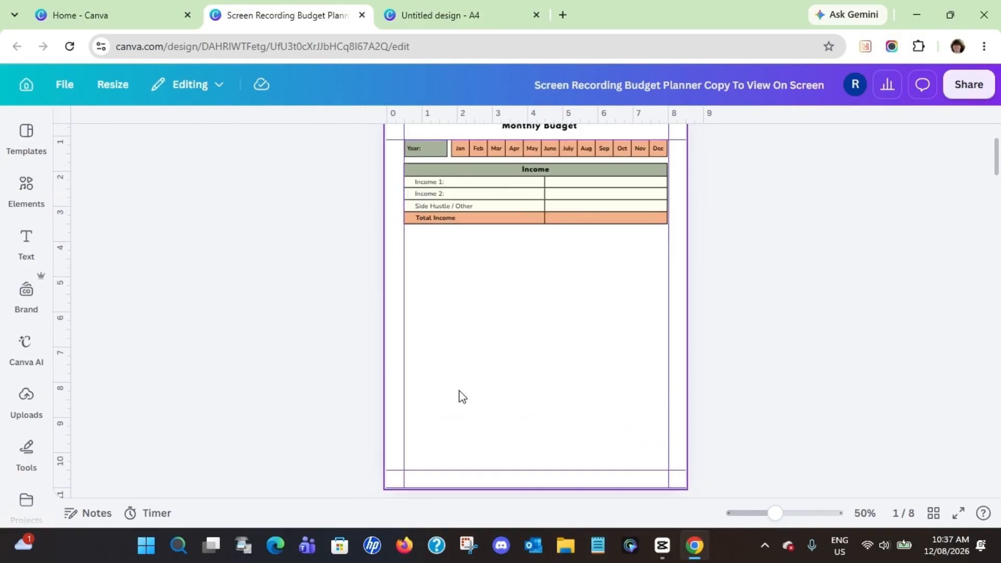
scroll(448, 390, up, 1)
scroll(444, 385, up, 1)
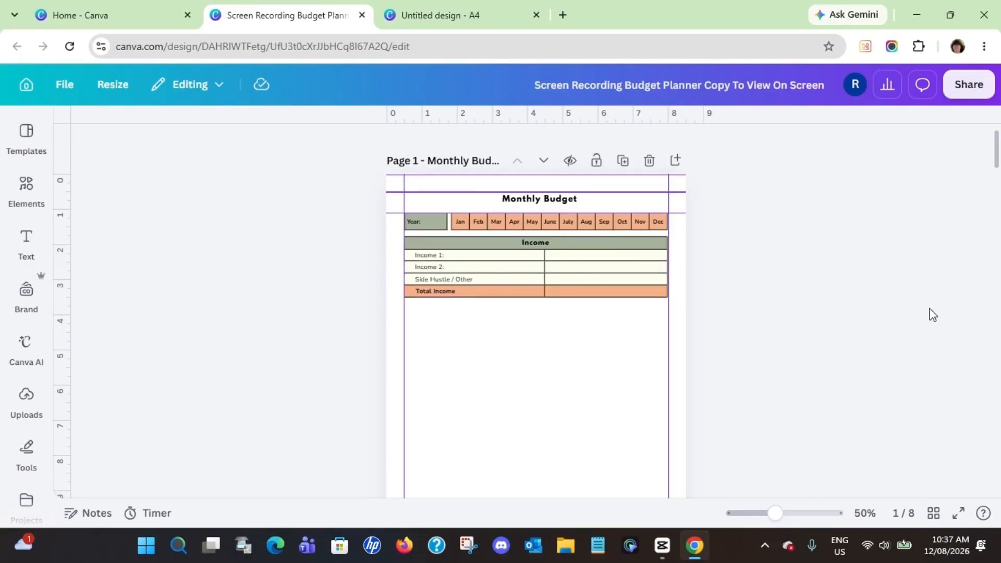
drag(996, 167, 989, 263)
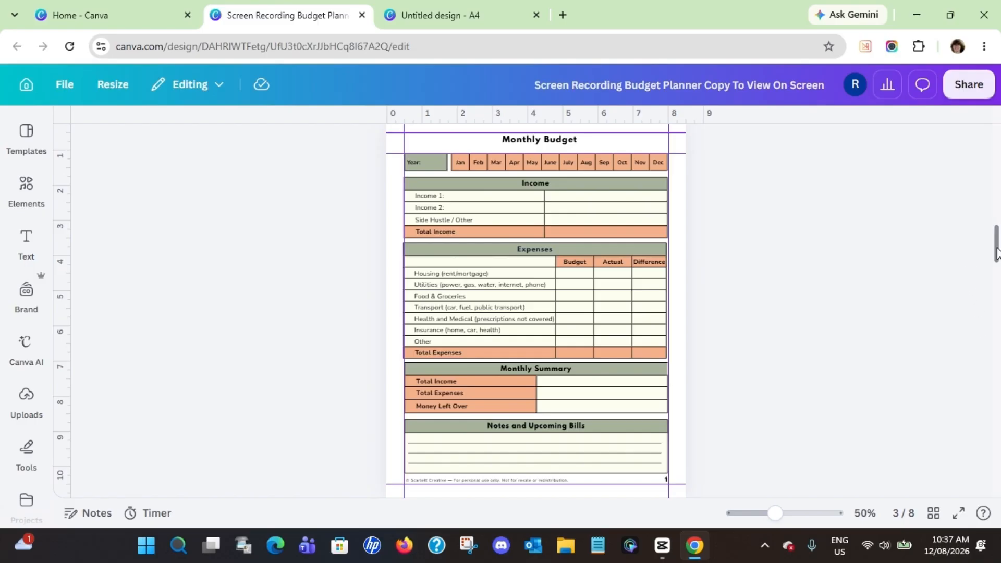
drag(996, 250, 996, 160)
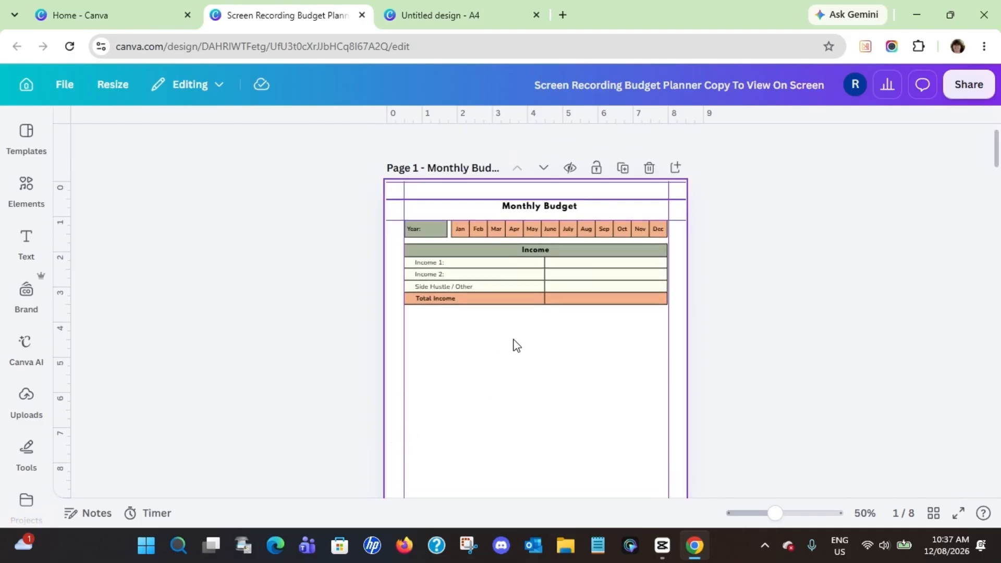
- Insert a plain table with three columns and four rows below the Income table on page 1
click(26, 189)
scroll(117, 234, down, 2)
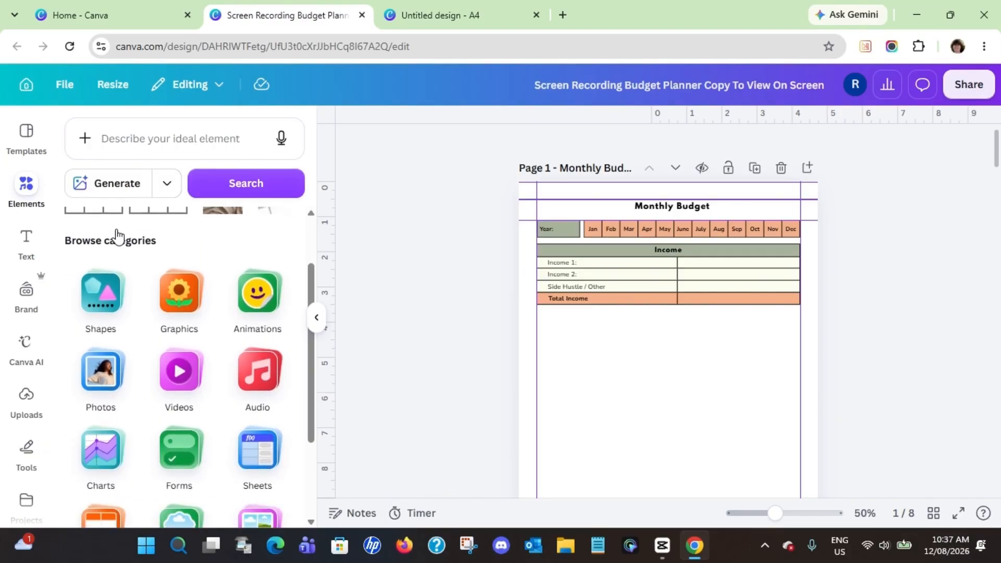
scroll(117, 234, down, 2)
scroll(117, 240, down, 2)
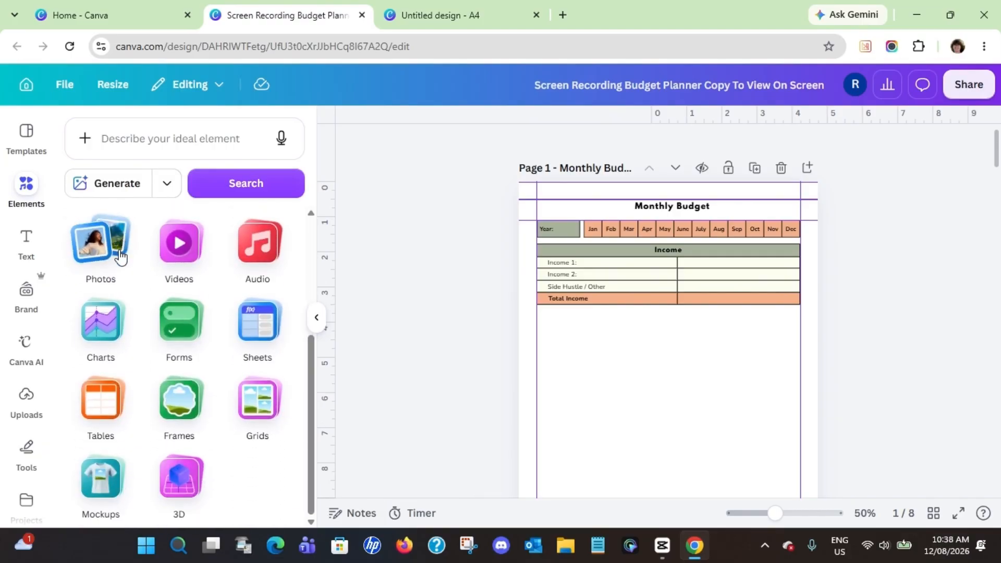
click(107, 402)
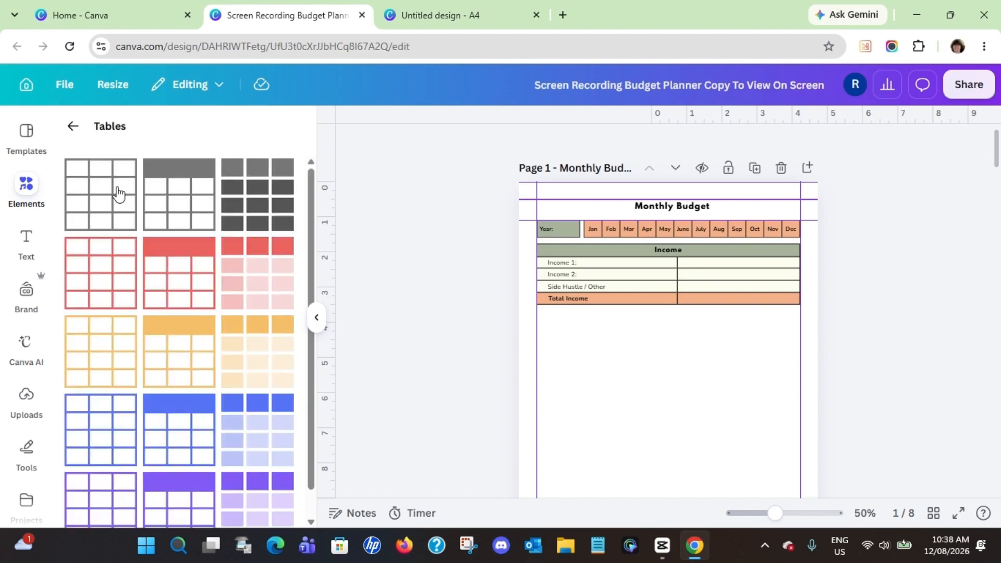
click(116, 194)
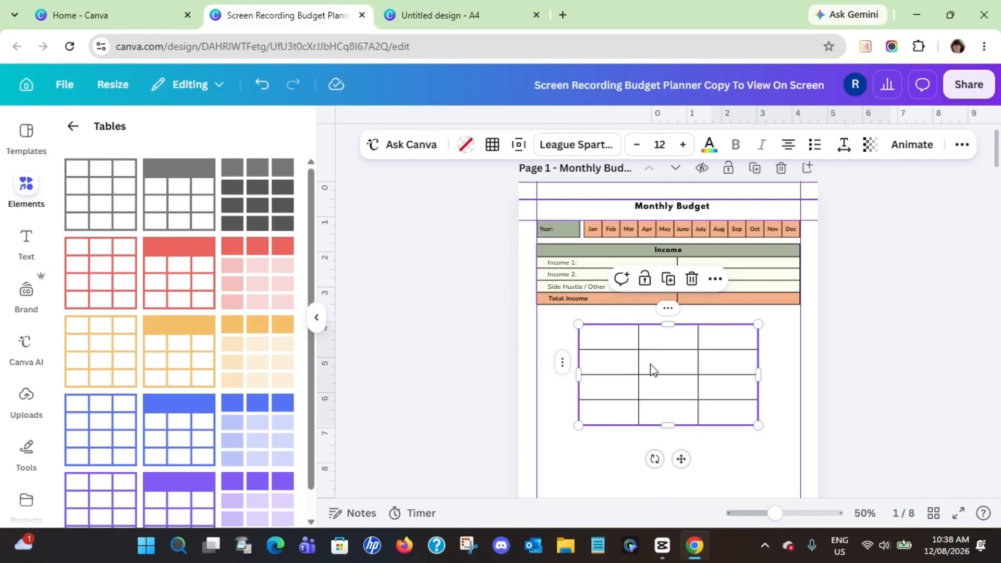
- Set the new table's cell spacing to 0, keeping table spacing at 0
click(518, 148)
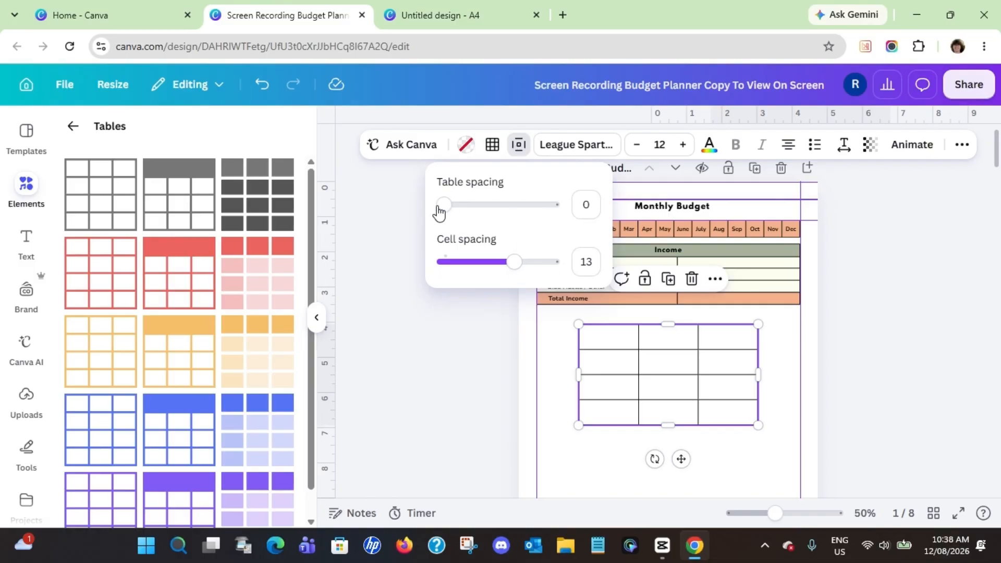
mouse_move(441, 206)
mouse_down()
mouse_move(504, 217)
mouse_move(442, 212)
mouse_up()
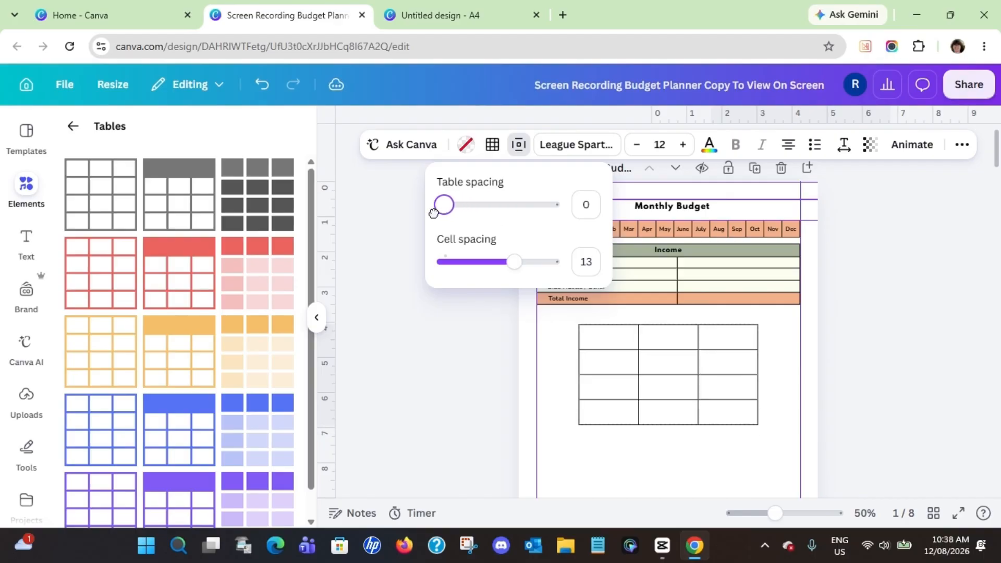
drag(515, 269, 441, 261)
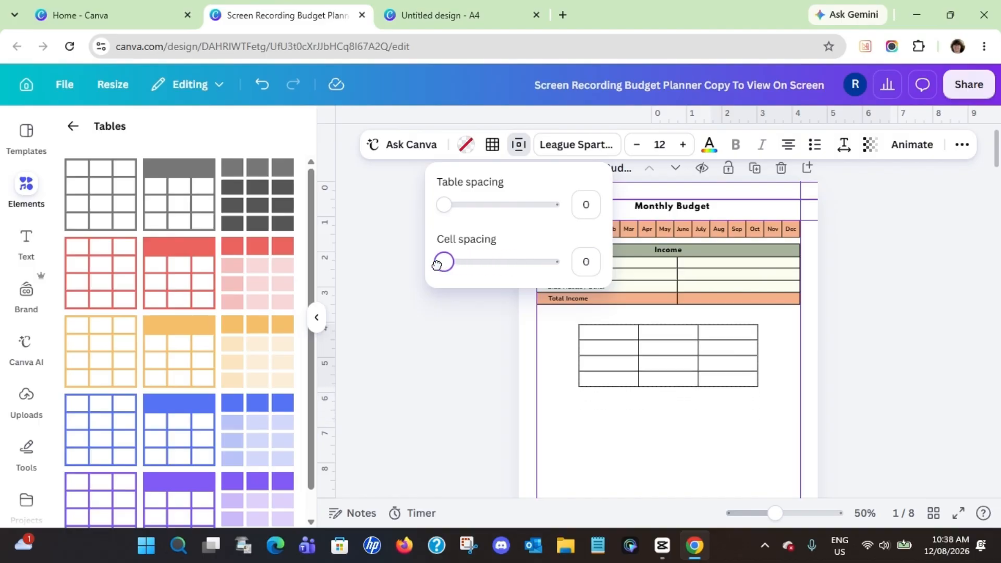
- Add six rows to the new table so that it has ten rows in total
click(606, 340)
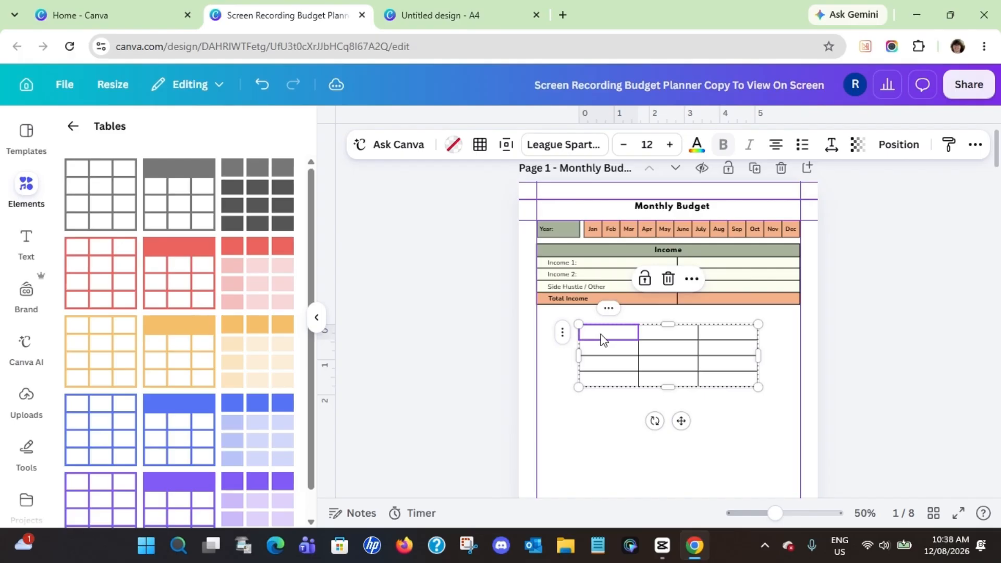
right_click(562, 334)
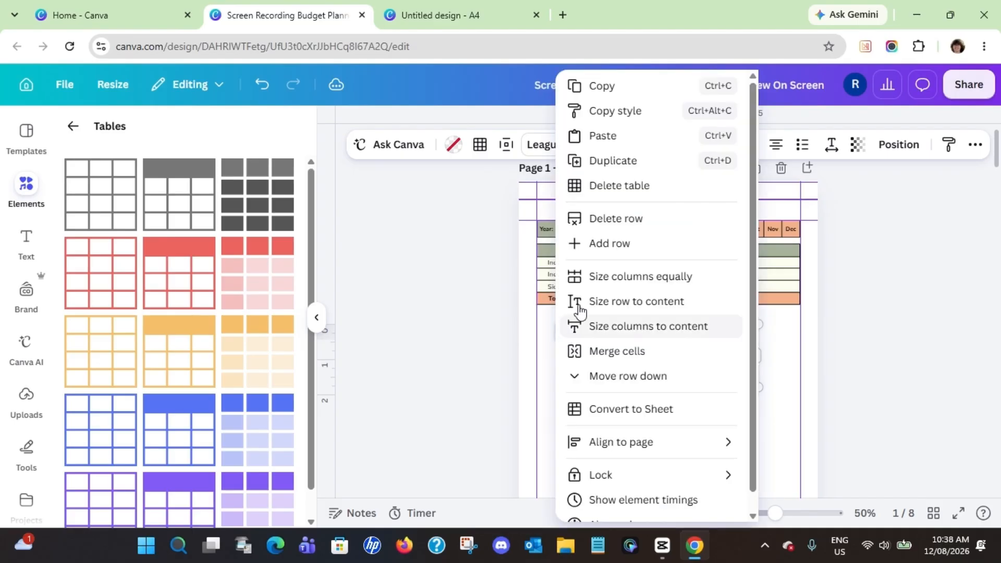
click(620, 249)
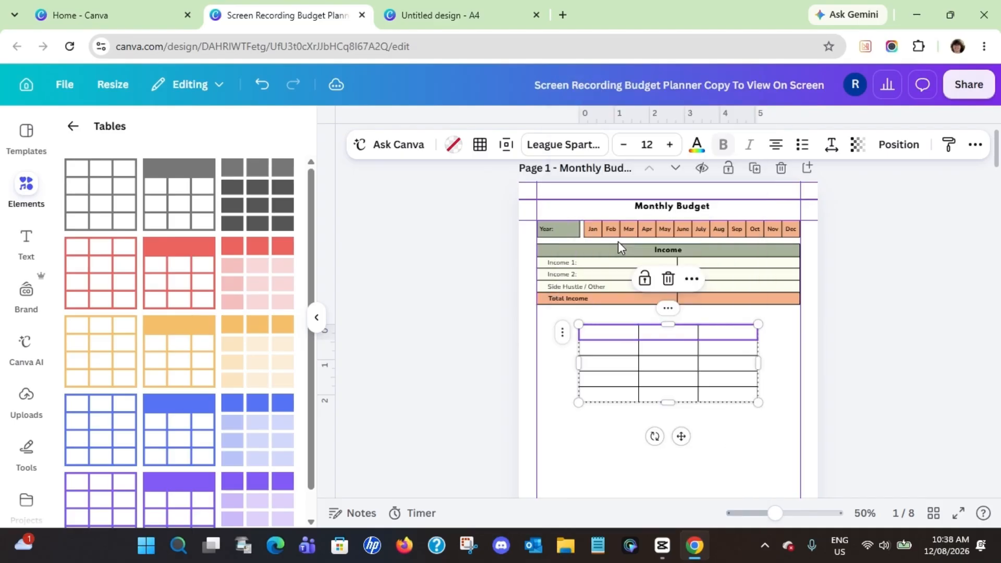
right_click(563, 336)
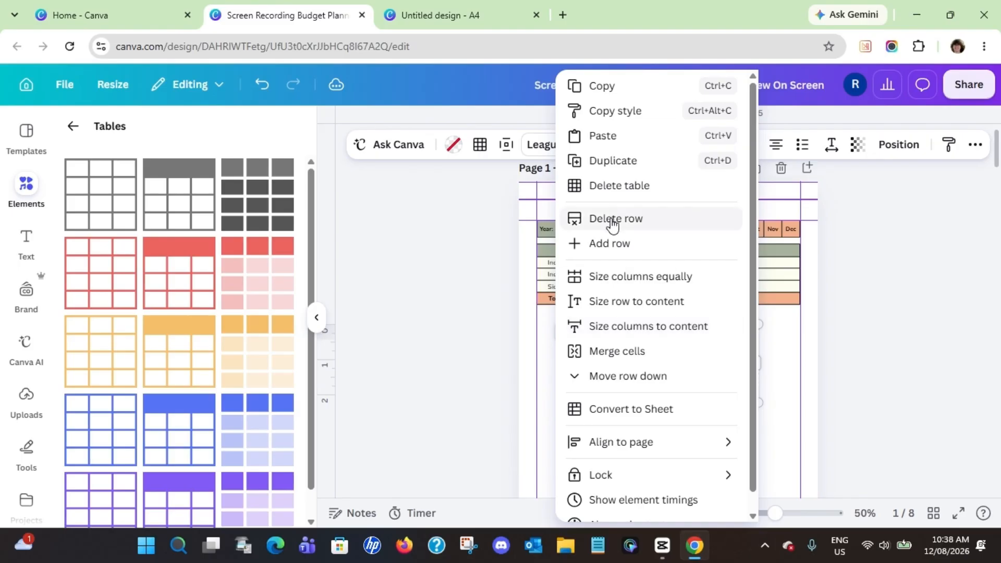
click(609, 245)
click(564, 336)
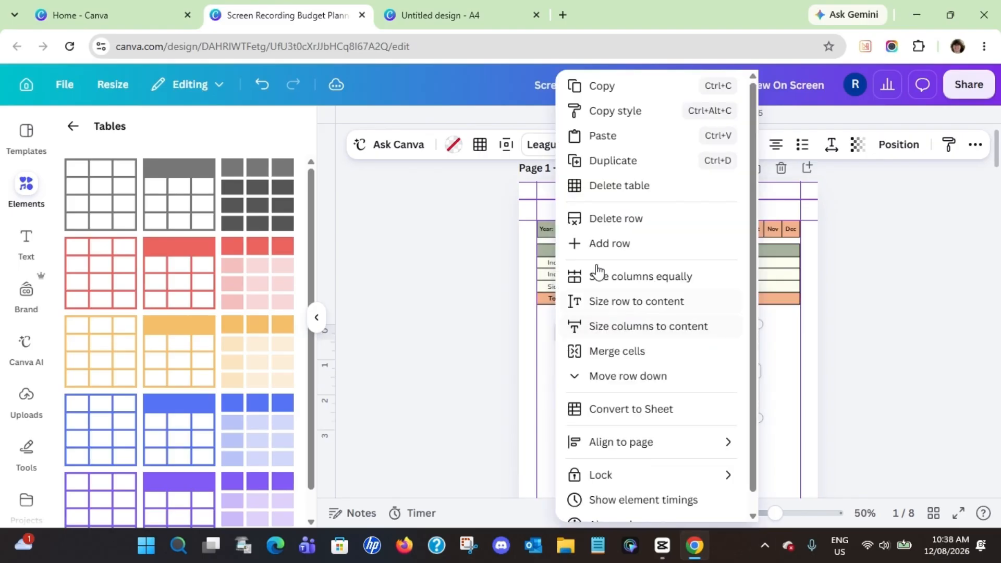
click(606, 245)
click(563, 334)
click(602, 247)
click(561, 336)
click(599, 247)
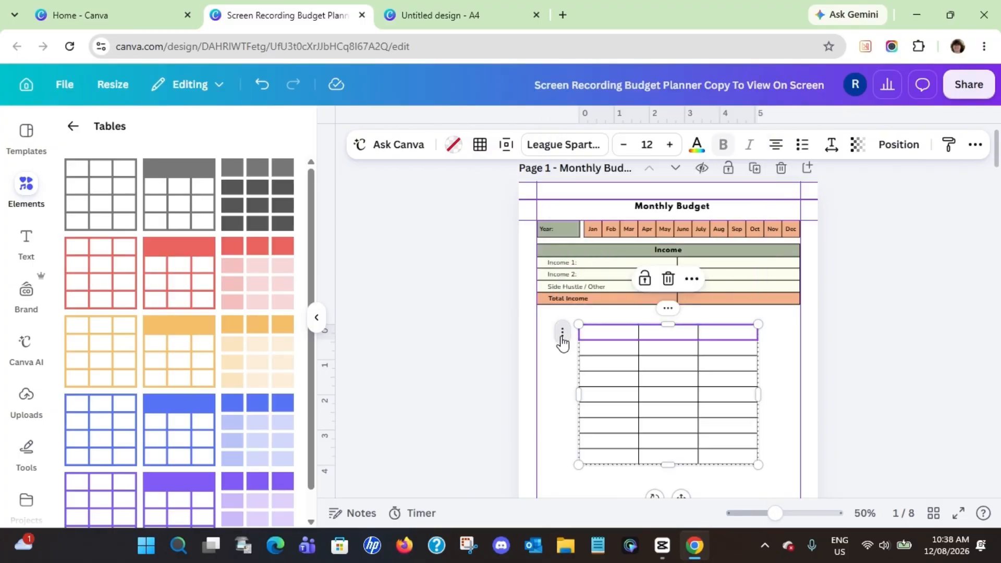
click(562, 334)
click(603, 248)
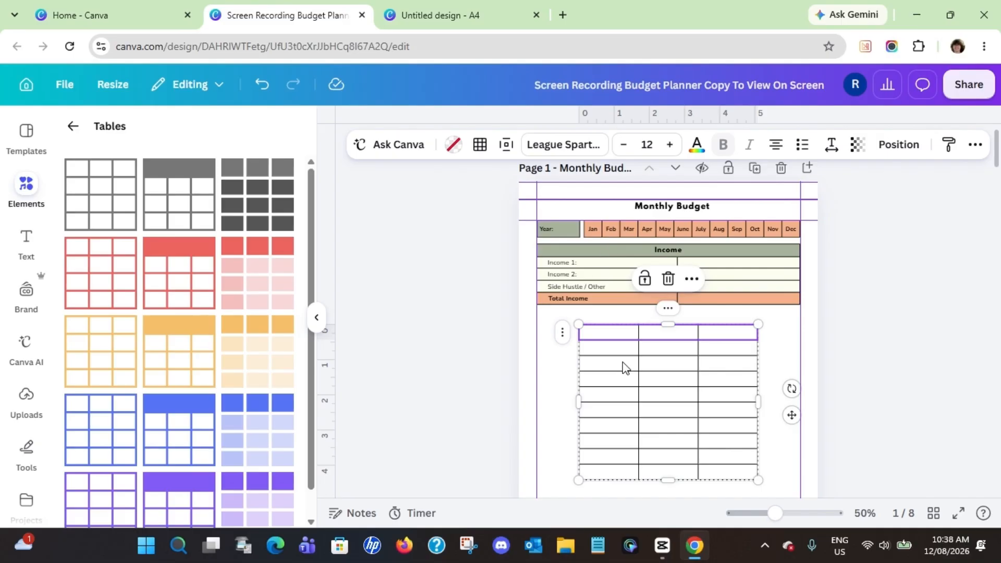
- Add a column beside the table's middle column to make four columns
click(655, 350)
click(660, 335)
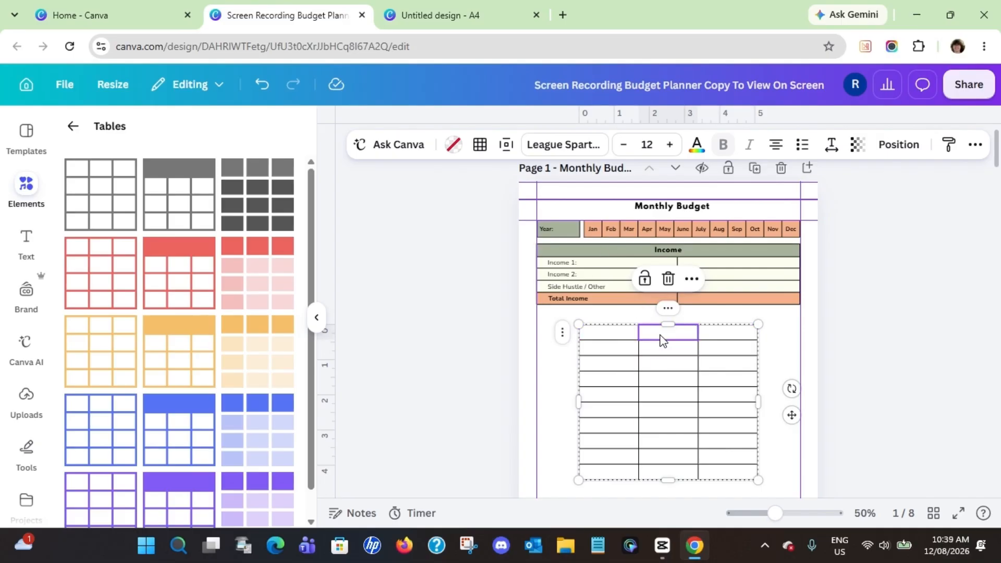
click(667, 310)
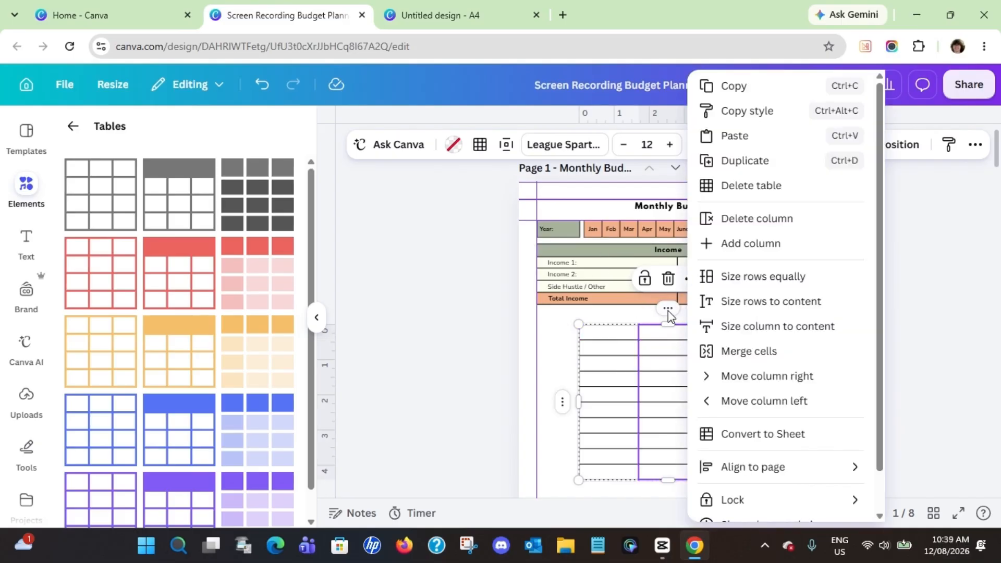
click(758, 245)
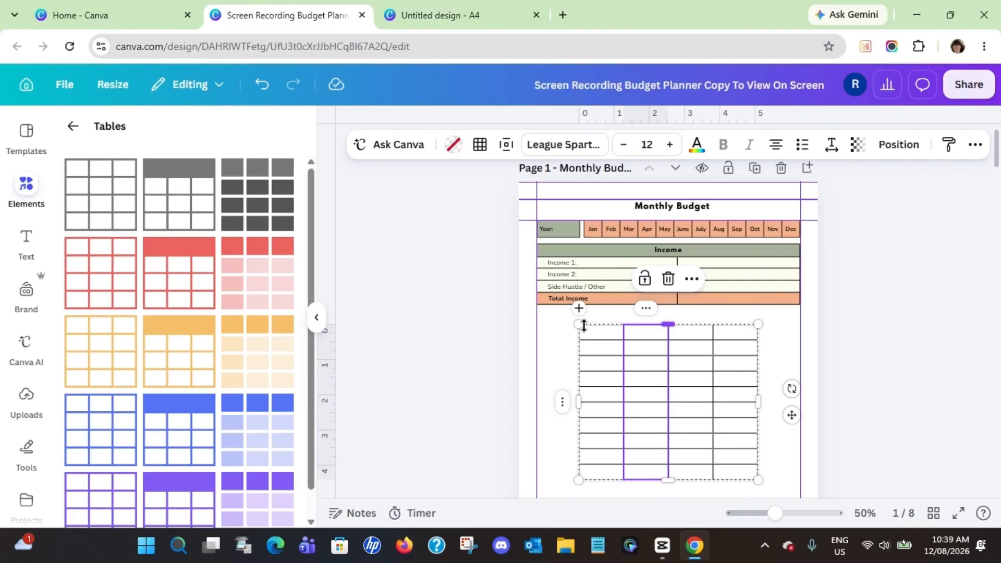
- Stretch the table to both side margin guides and move it up to sit just below the Income table
drag(578, 324, 539, 330)
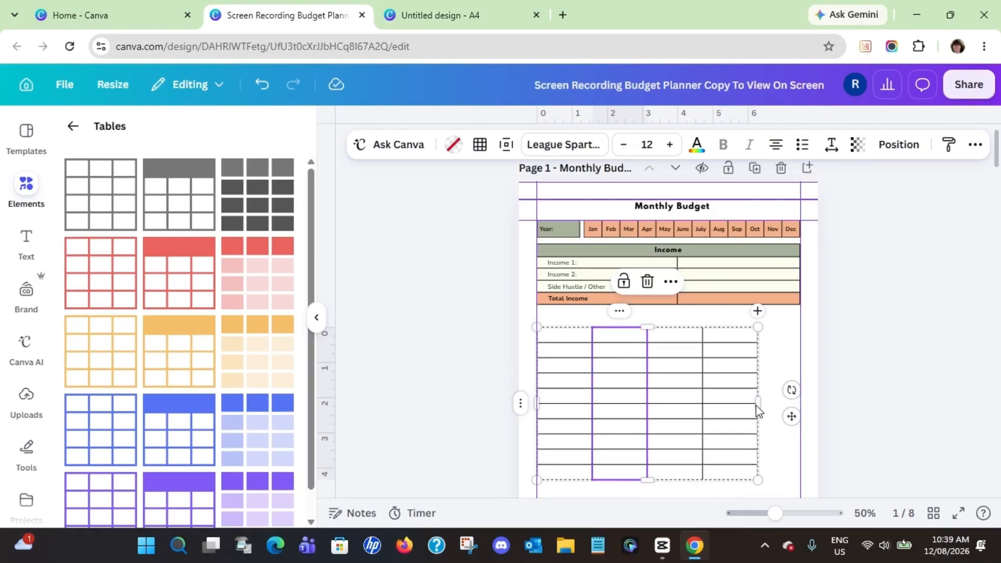
drag(758, 409, 801, 416)
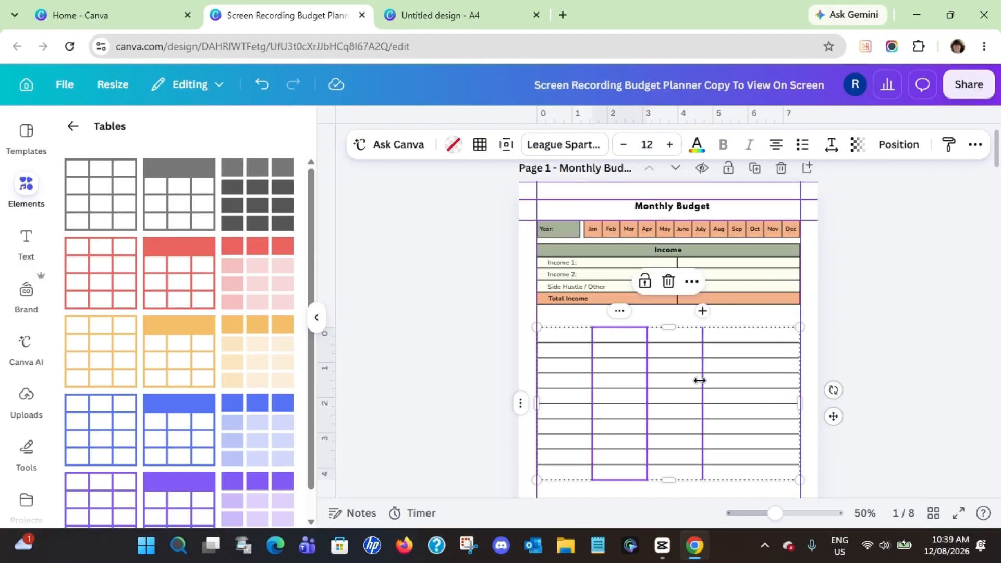
click(686, 384)
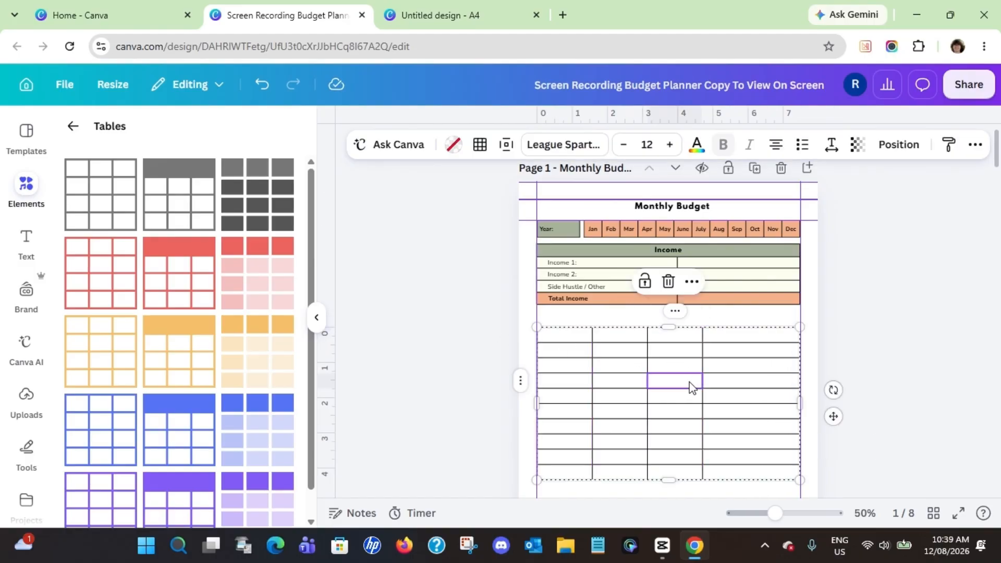
drag(690, 384, 689, 373)
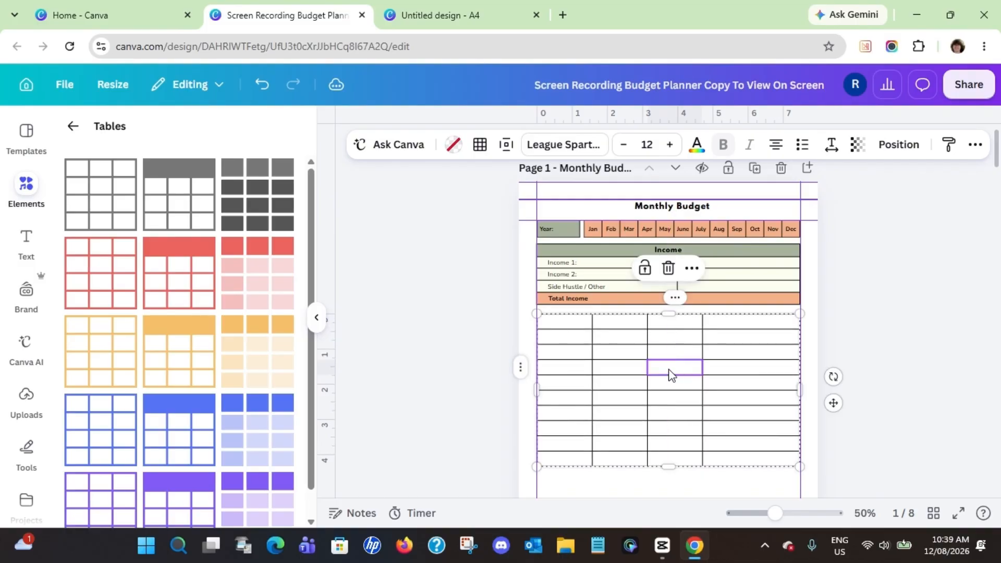
click(496, 333)
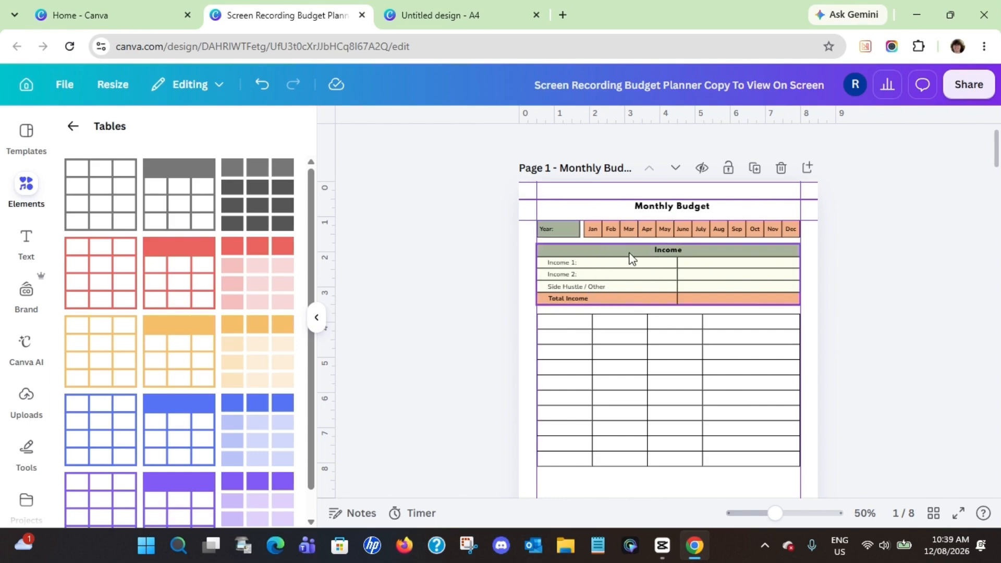
- Enter the heading "Expenses" in the table's first cell and set its font size to 14
double_click(573, 327)
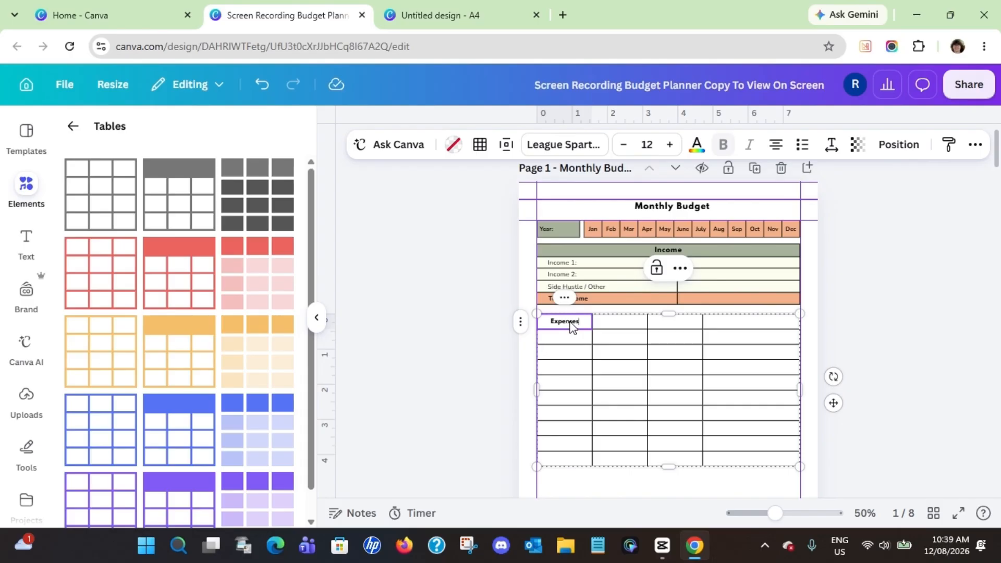
click(671, 146)
click(670, 146)
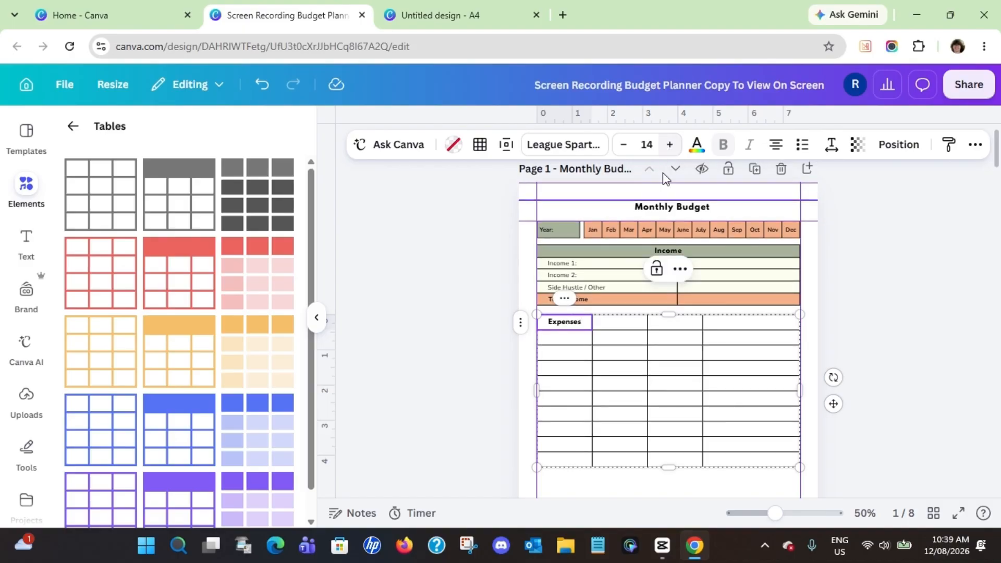
- Merge the Expenses table's first row into one centred heading cell and fill it with the sage green of the Income heading
click(521, 323)
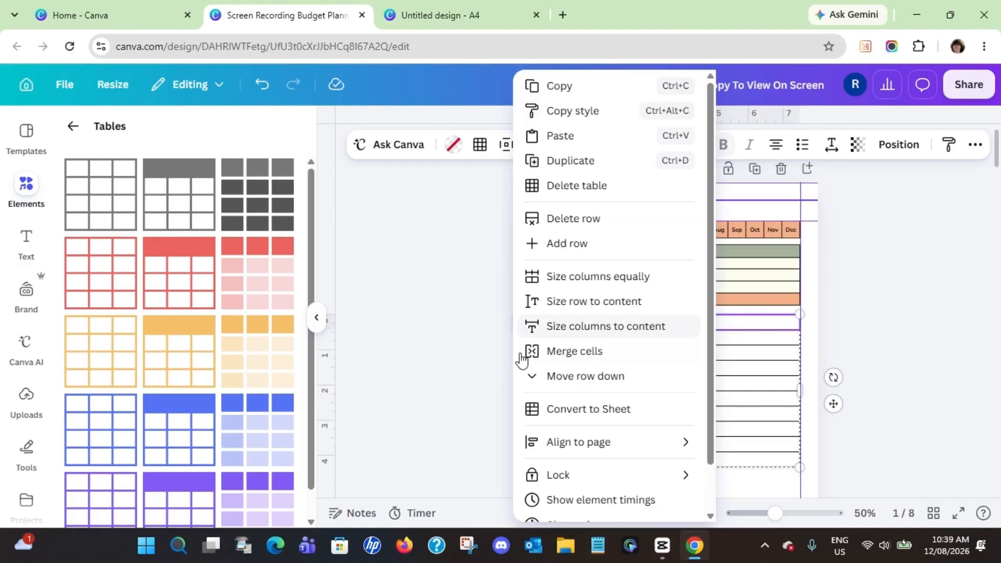
click(558, 355)
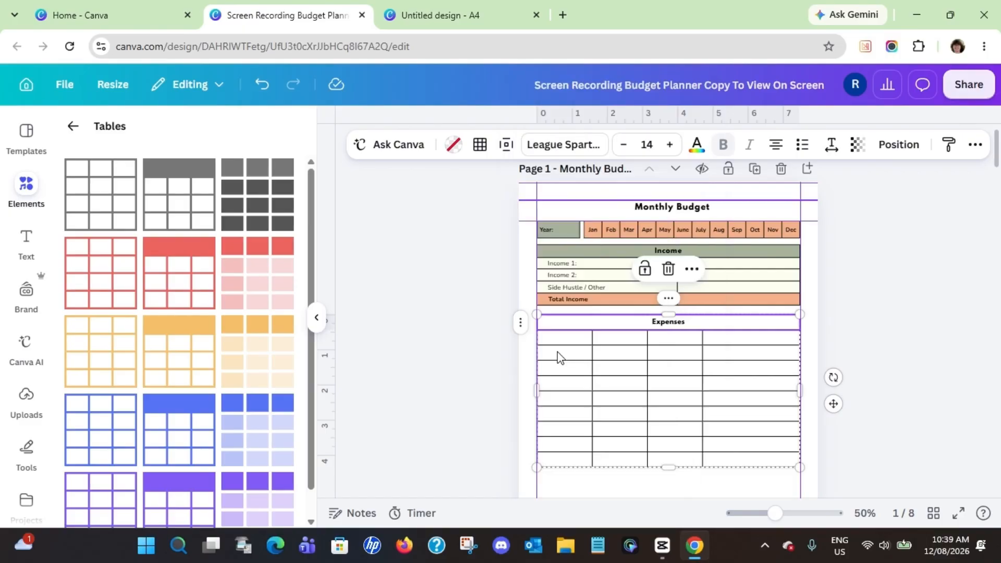
click(776, 146)
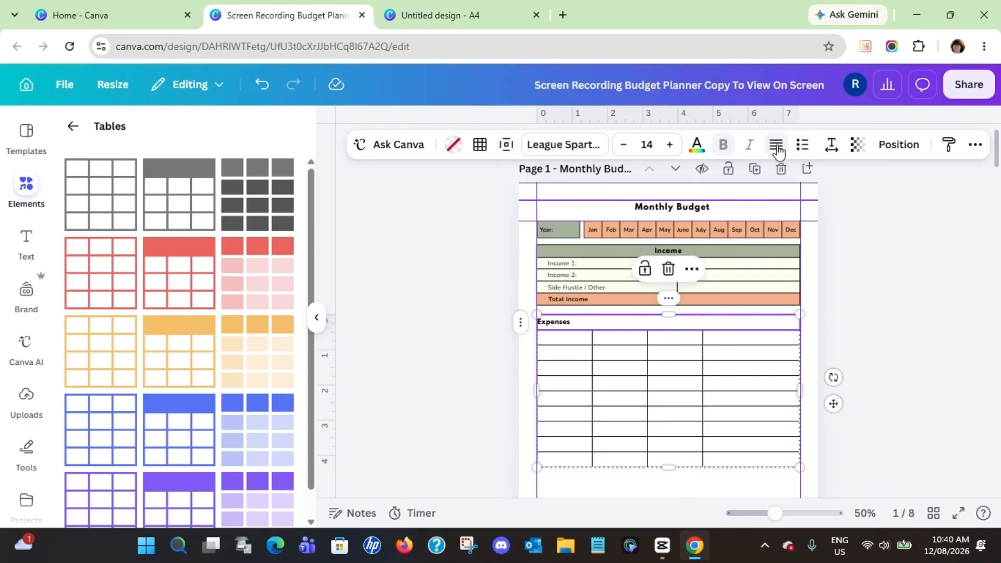
click(776, 146)
click(776, 147)
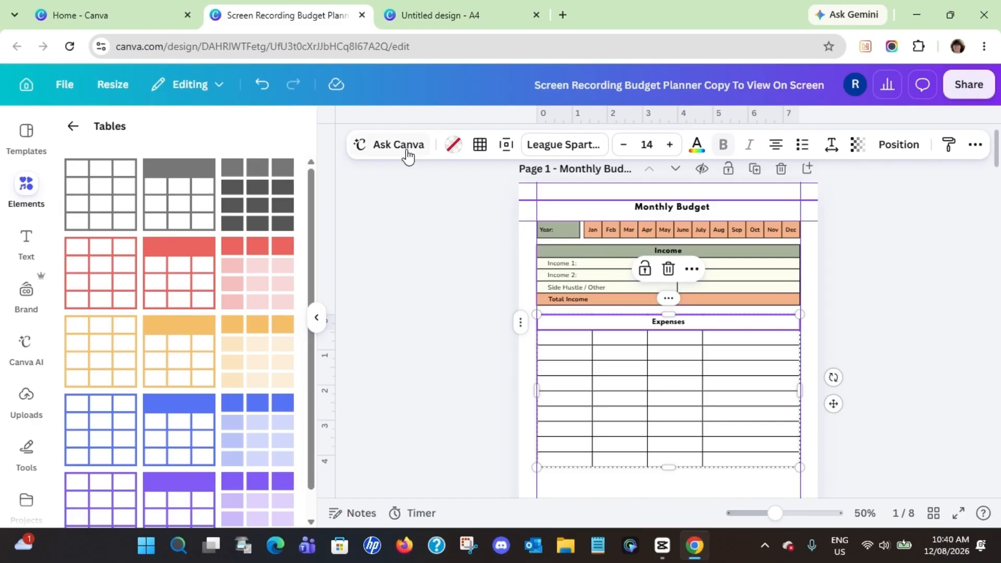
click(455, 148)
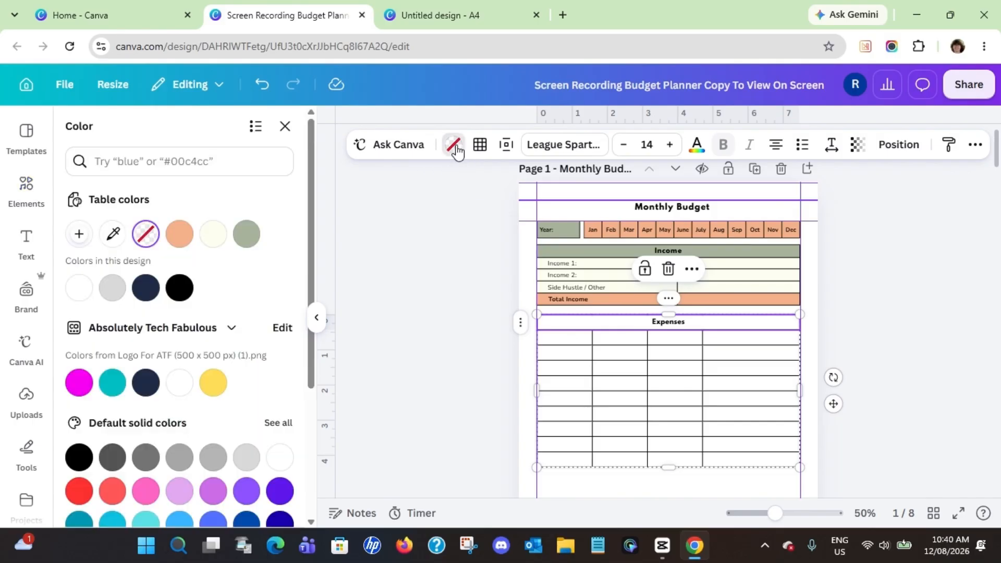
click(248, 235)
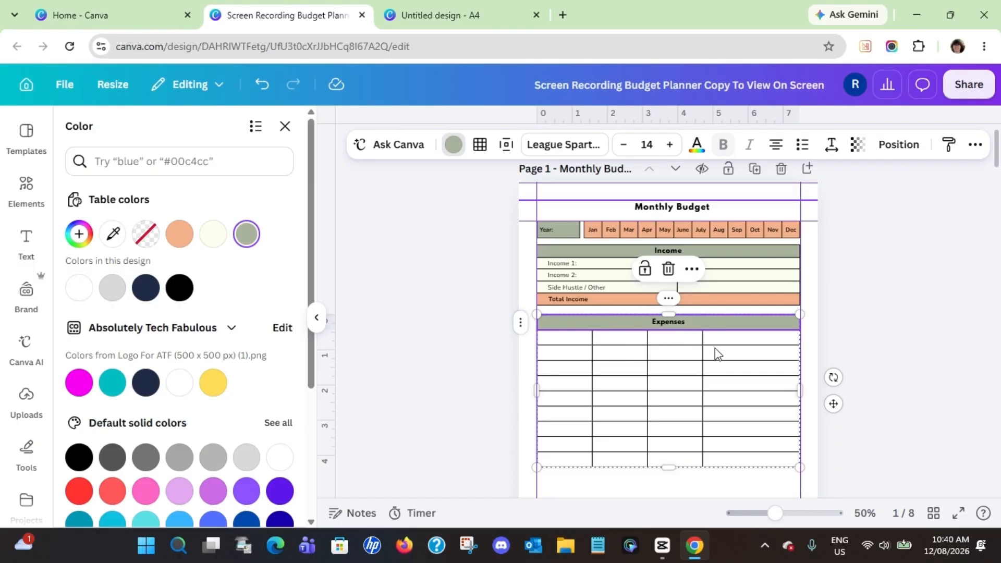
- Widen the Expenses table's first column and narrow the other three to roughly equal widths, following the layout on page 3
scroll(628, 389, down, 15)
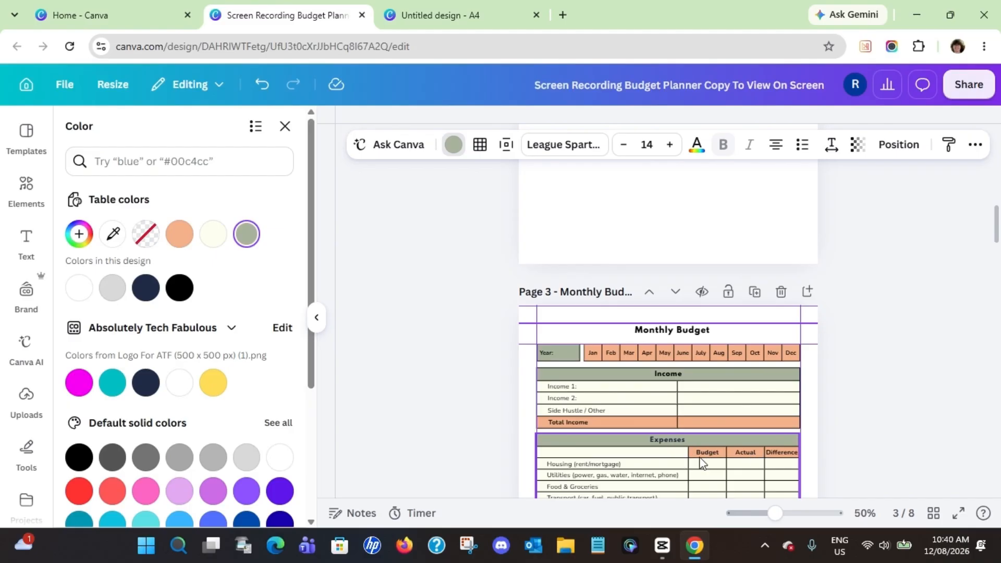
scroll(700, 455, up, 15)
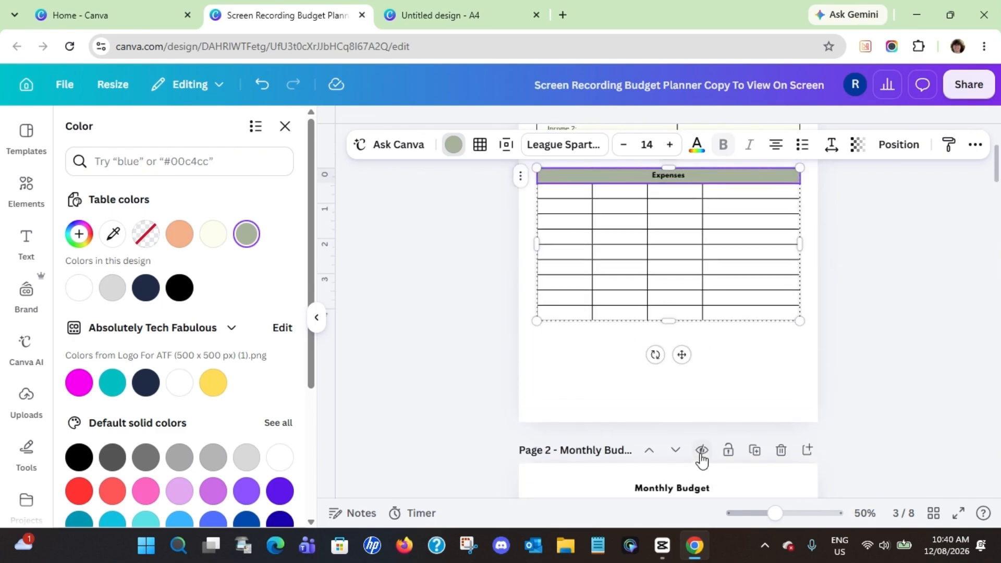
click(729, 345)
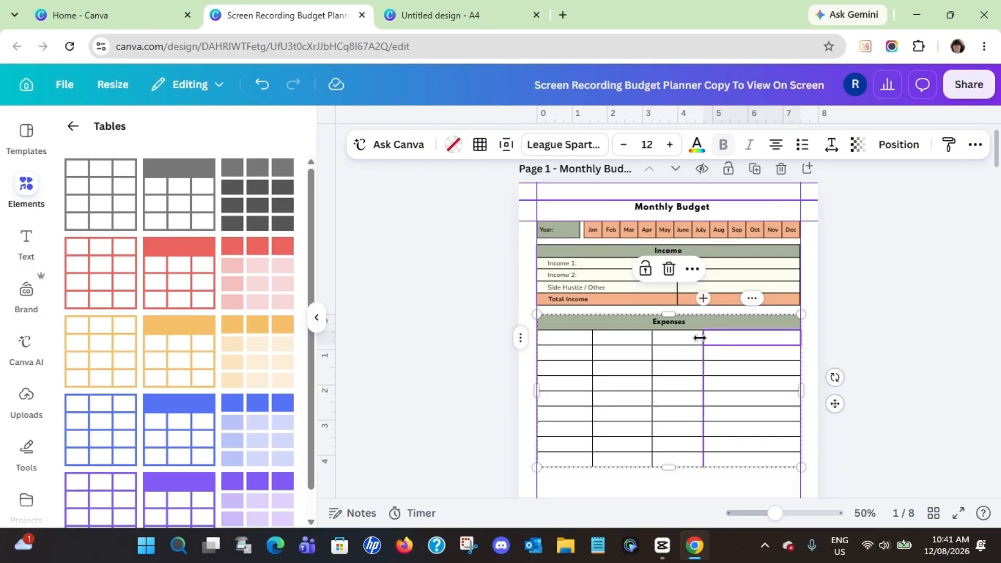
drag(703, 337, 751, 343)
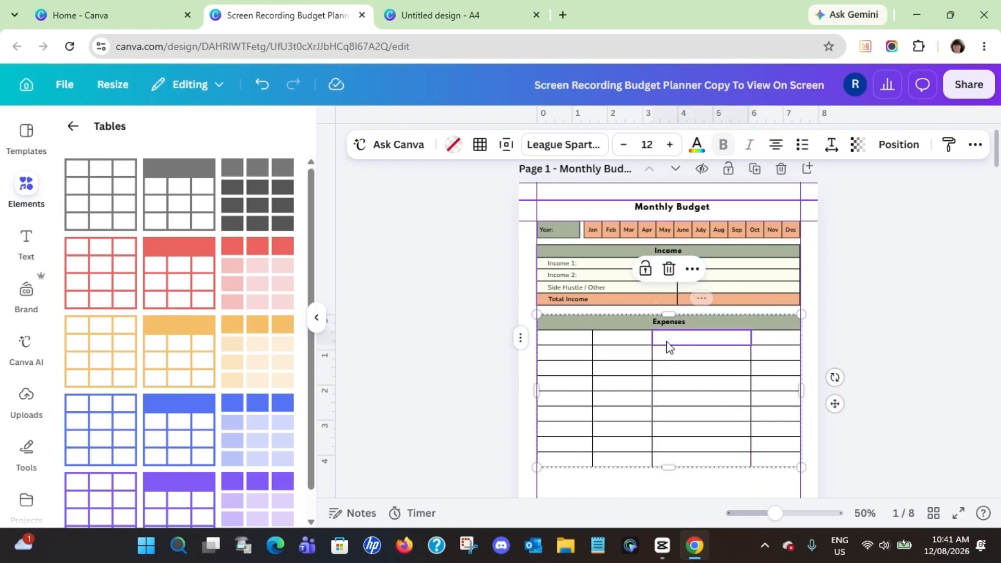
drag(652, 337, 702, 343)
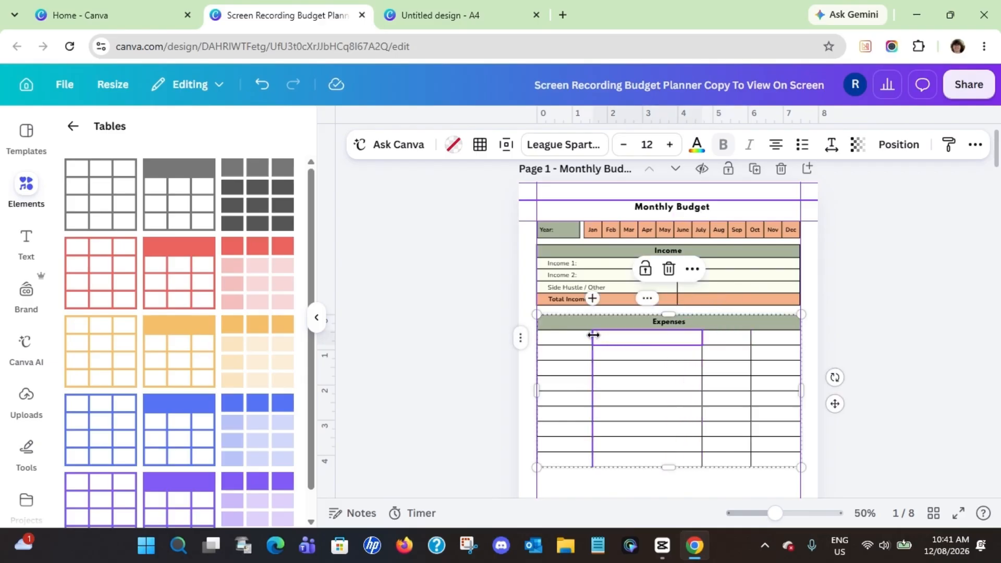
drag(594, 337, 657, 342)
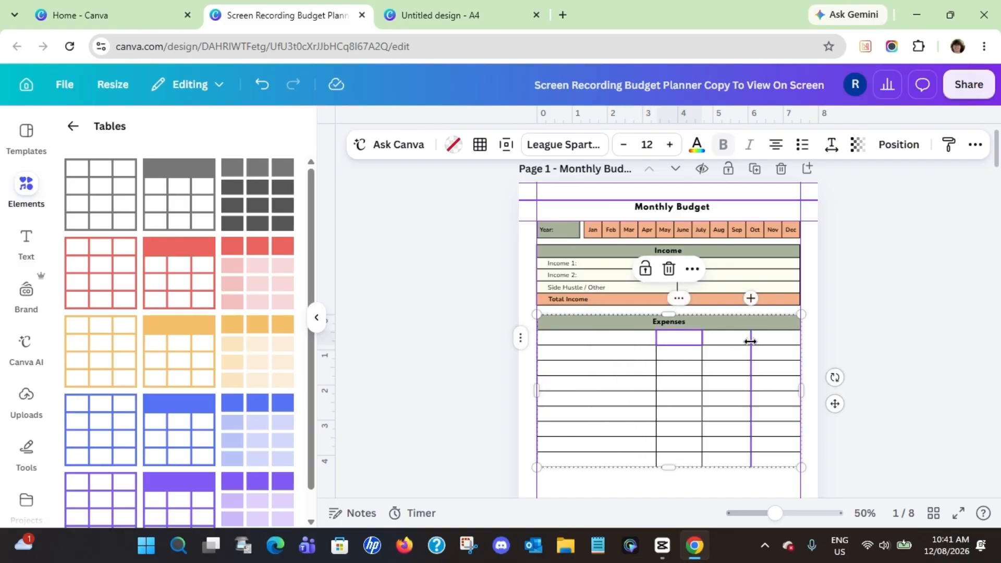
drag(751, 341, 707, 342)
- Enter the column headings "Budget", "Actual" and "Difference" in the last three cells of the Expenses table's second row
click(670, 348)
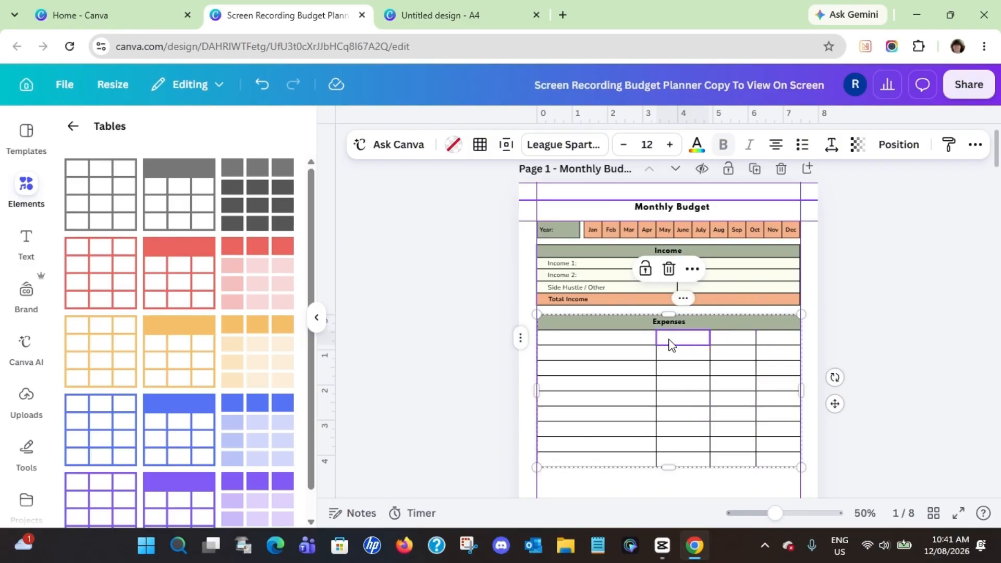
click(671, 345)
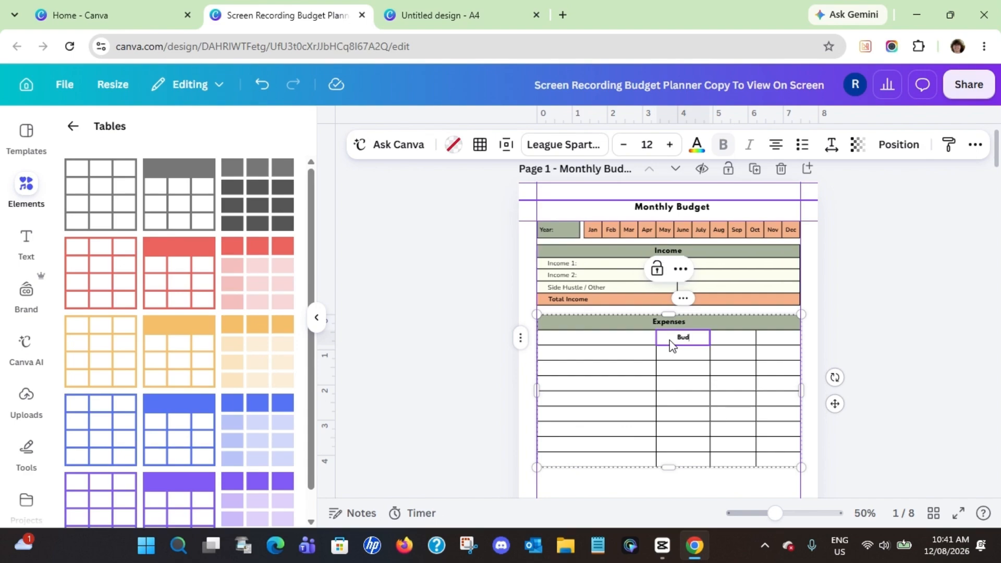
text(Budget)
click(731, 345)
text(A)
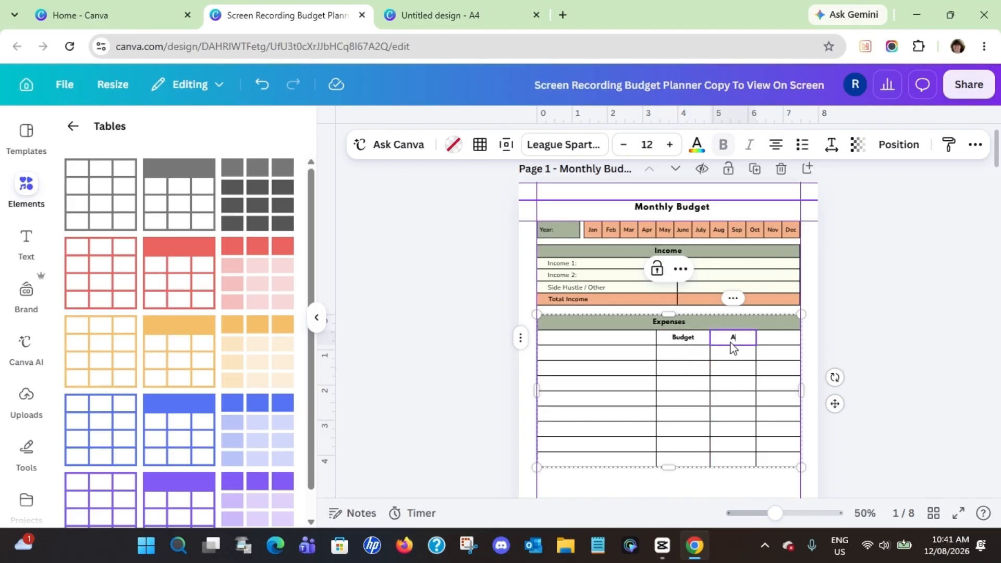
text(ctual)
click(779, 344)
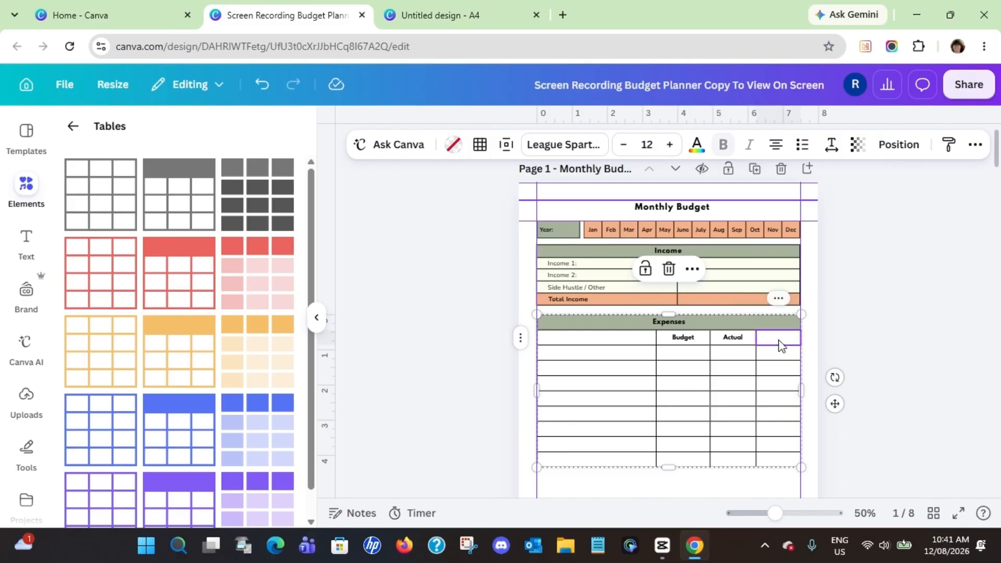
text(Diff)
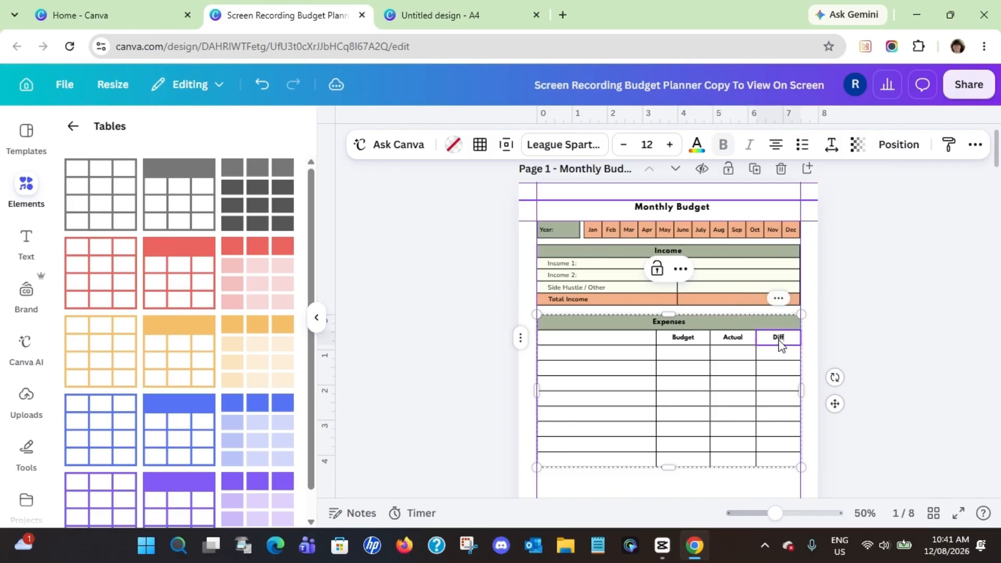
text(erence)
- Fill the Budget, Actual and Difference heading cells with the peach orange from the table colors
click(686, 342)
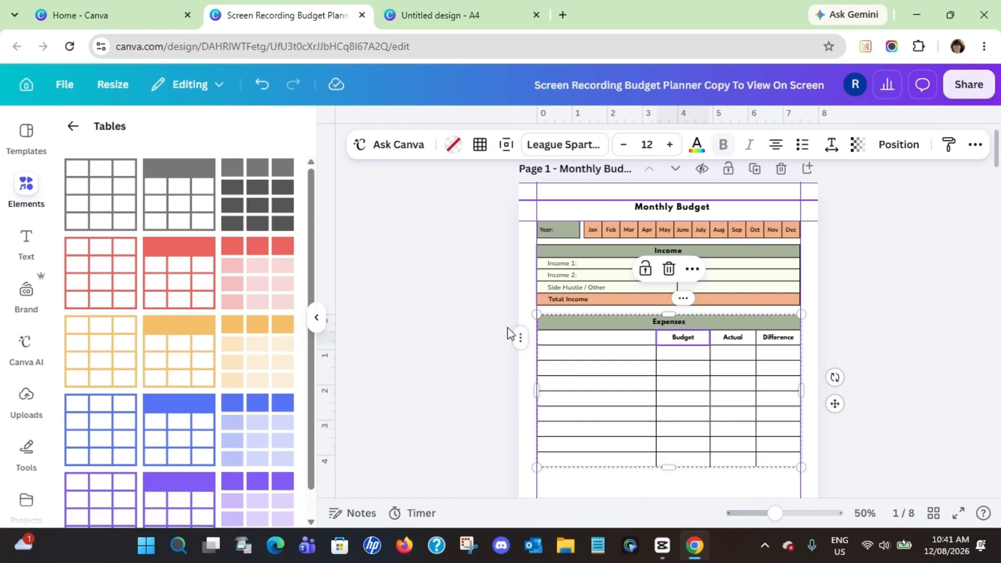
click(453, 146)
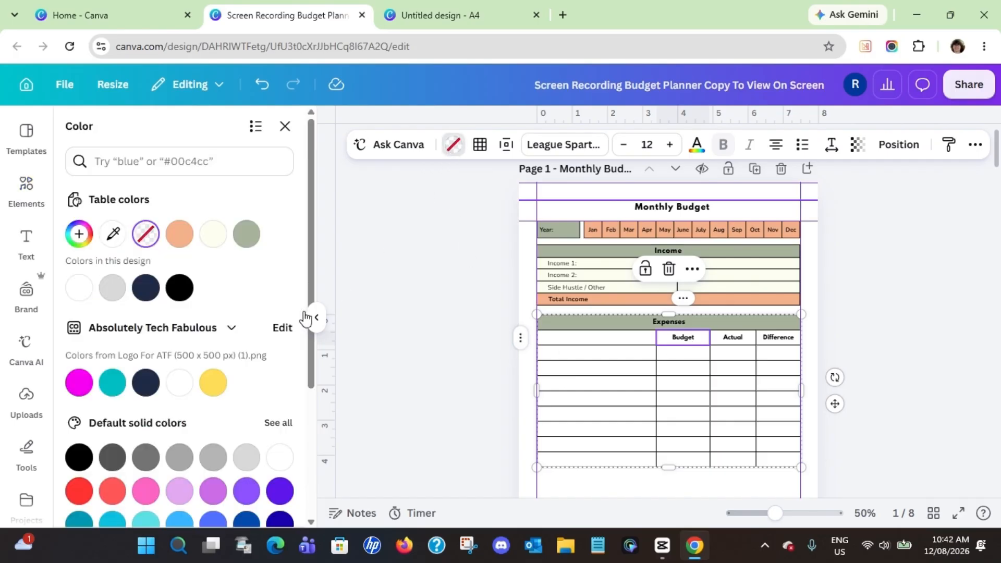
click(181, 235)
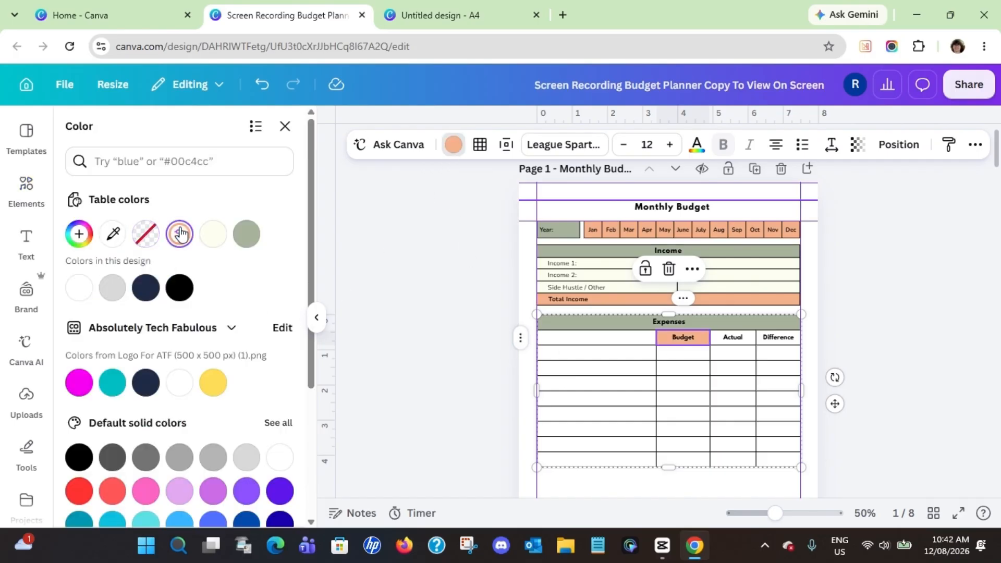
click(723, 337)
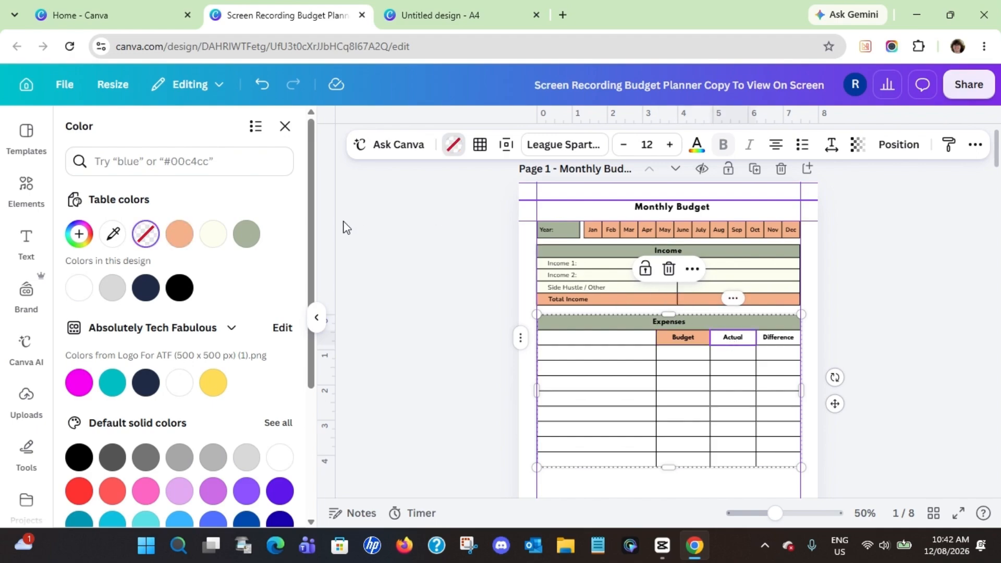
click(180, 233)
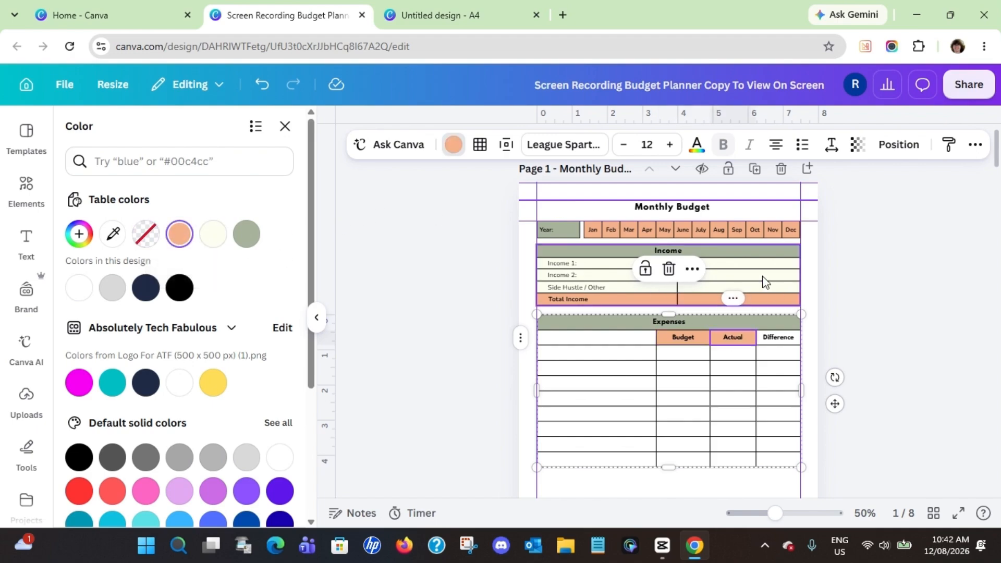
click(775, 338)
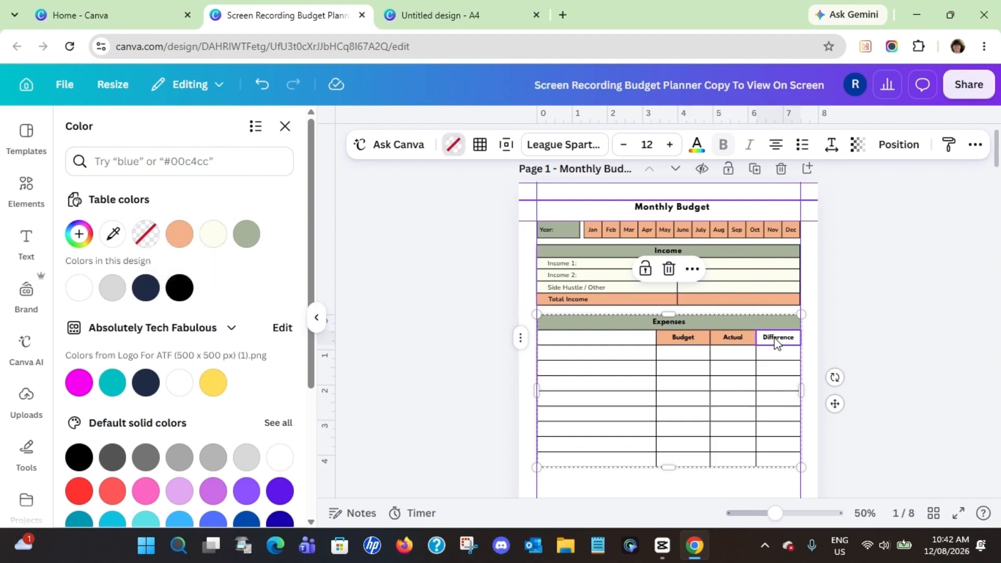
click(179, 233)
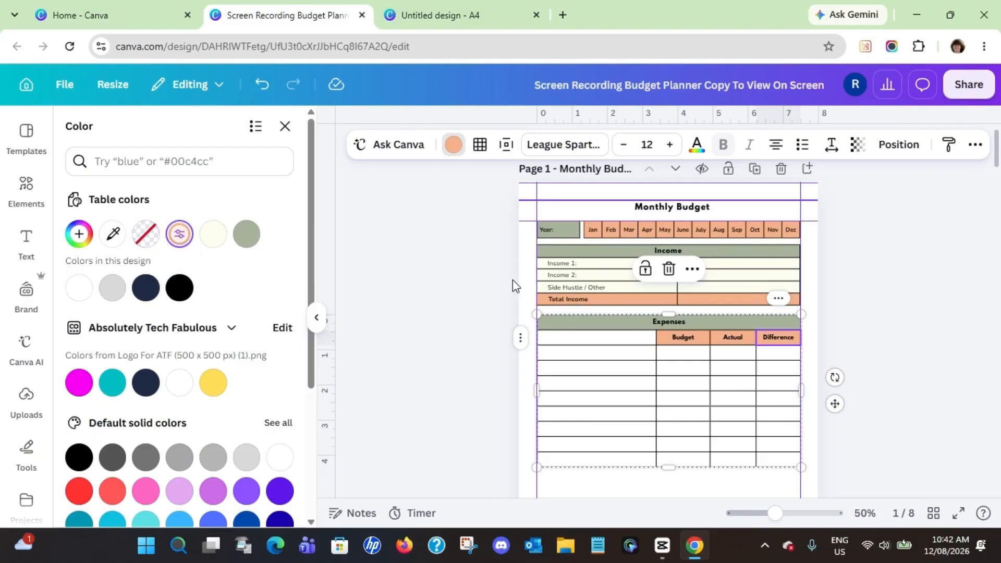
- Format the Budget heading in bold Nunito at font size 13
click(683, 338)
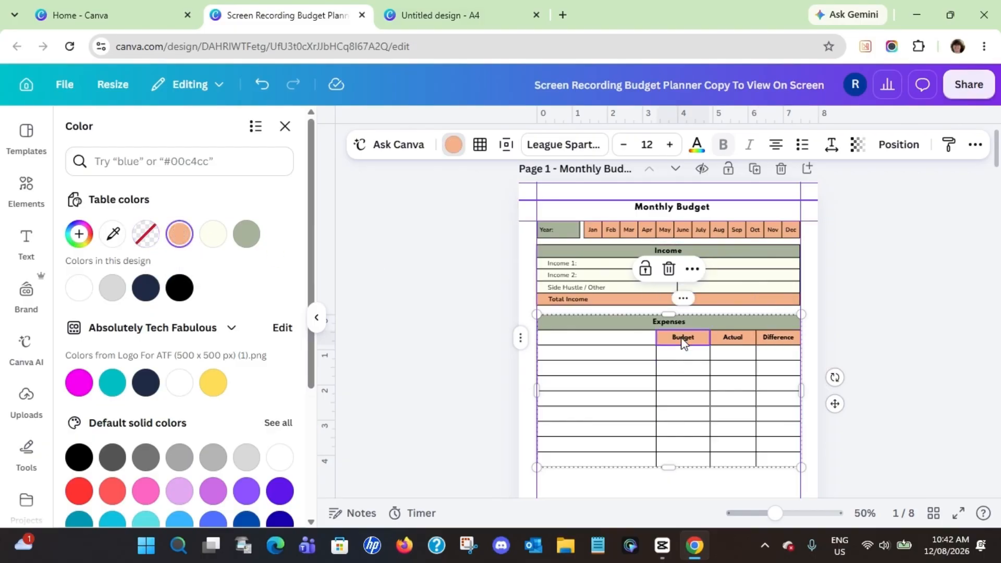
click(562, 149)
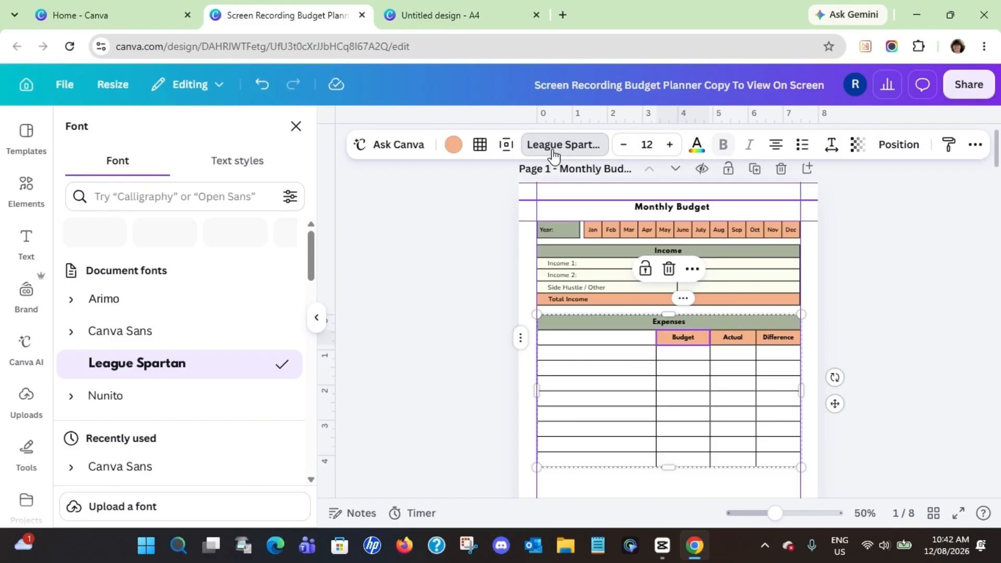
click(108, 399)
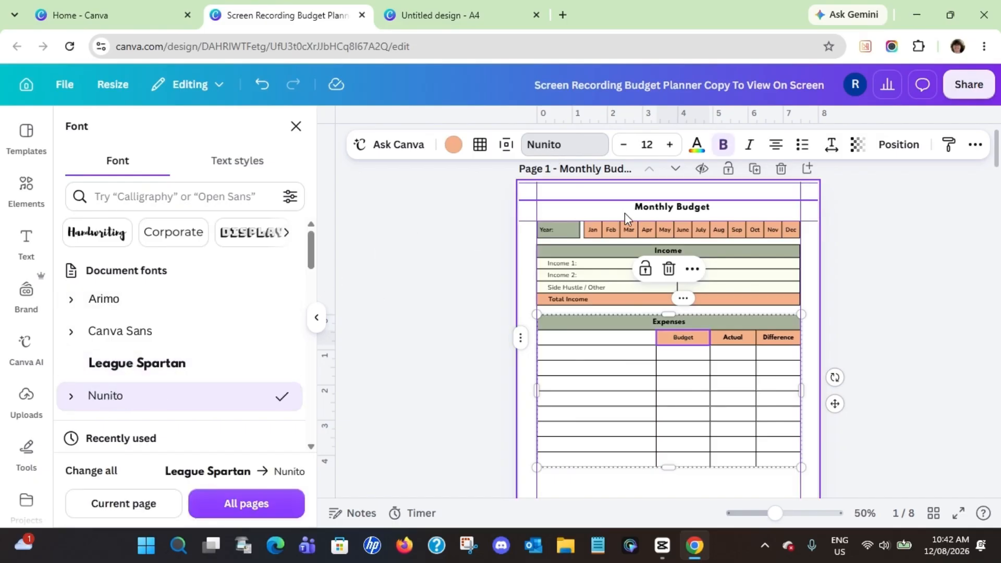
click(669, 145)
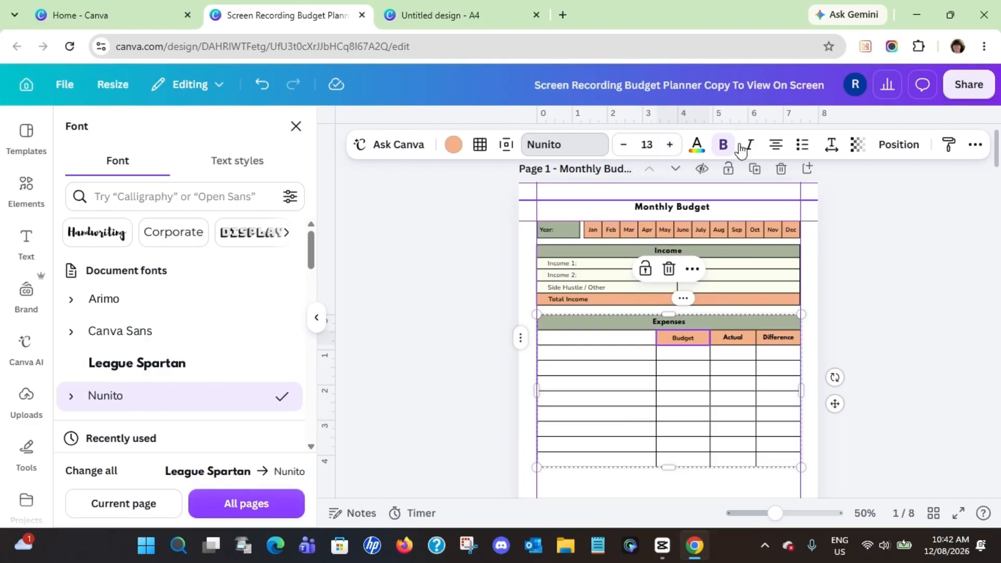
click(723, 146)
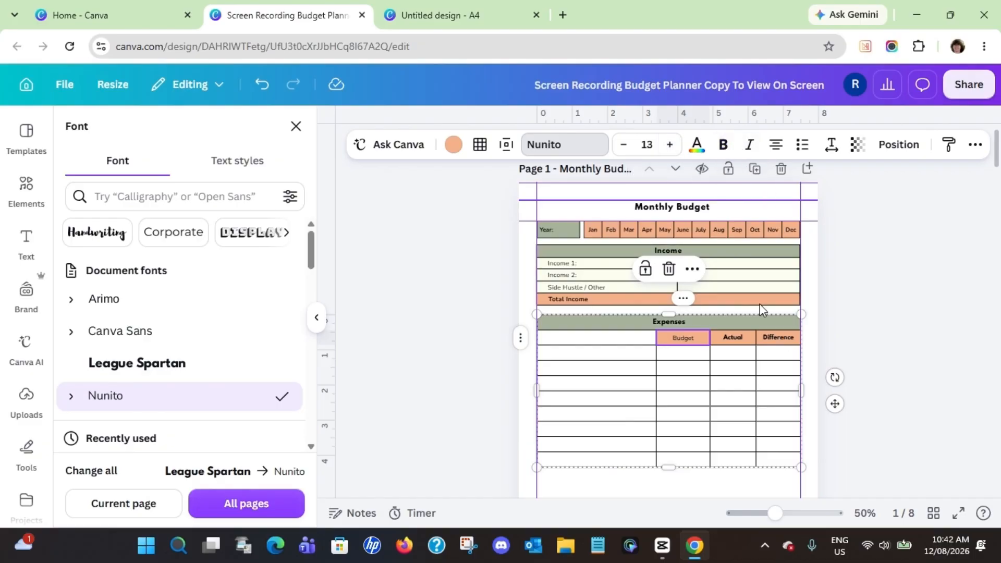
click(723, 145)
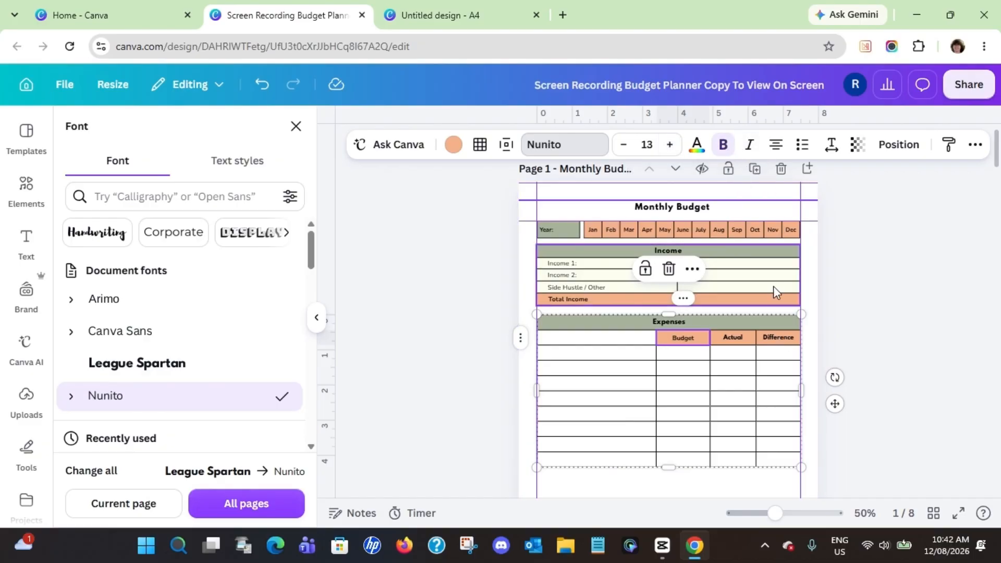
- Format the Actual heading in bold Nunito at font size 13
click(735, 337)
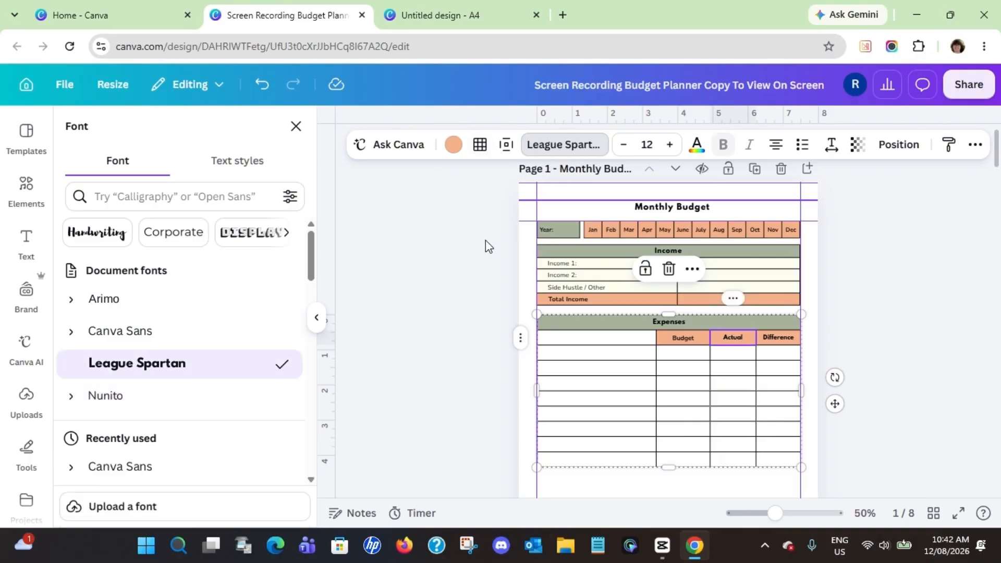
click(102, 396)
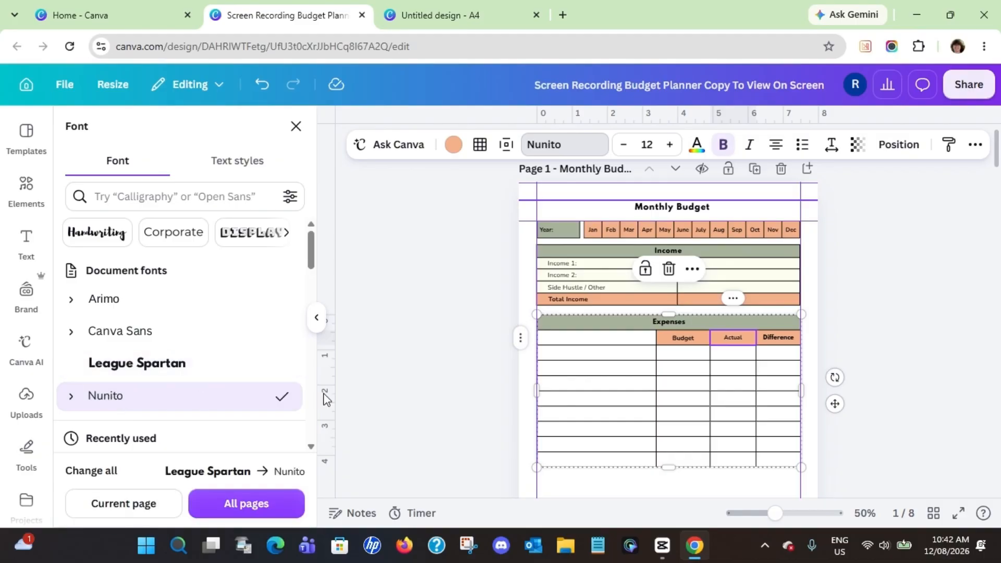
click(723, 145)
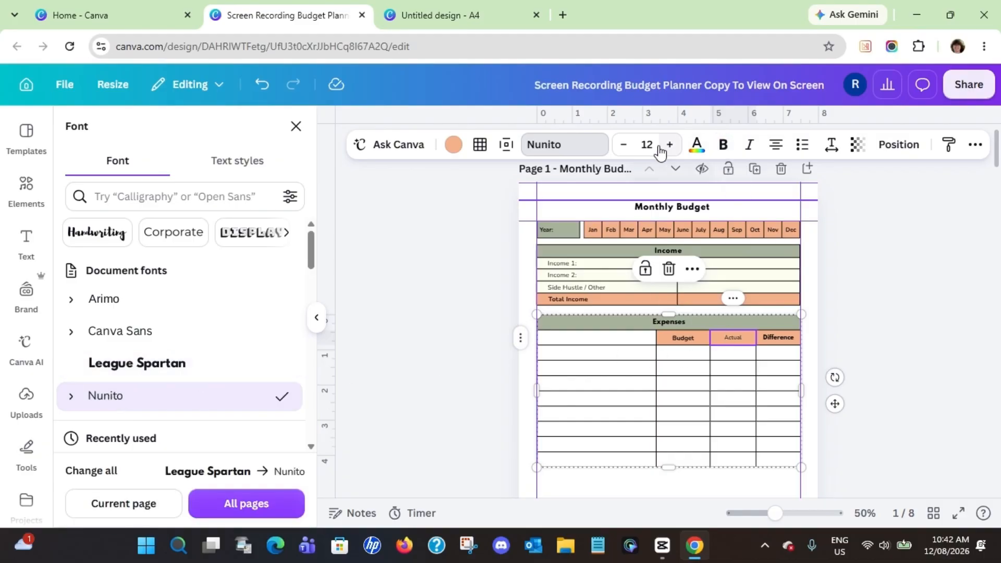
click(669, 146)
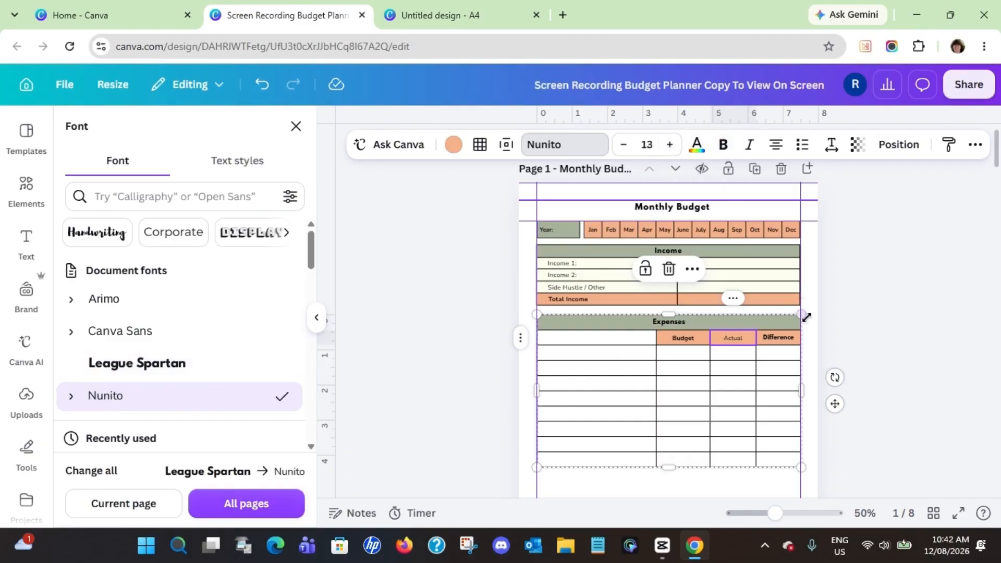
double_click(732, 339)
click(722, 146)
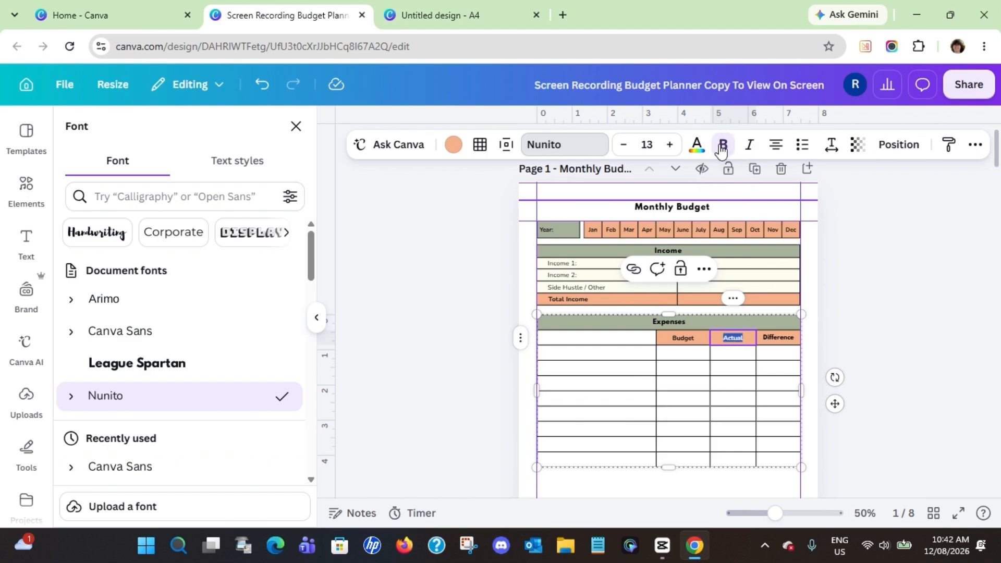
- Format the Difference heading in bold Nunito at font size 13
click(765, 338)
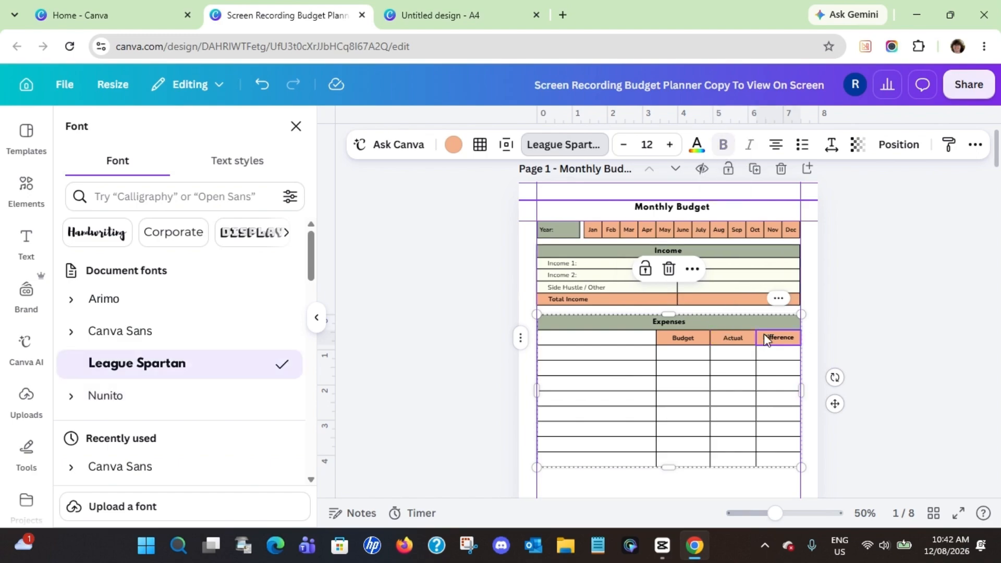
click(141, 397)
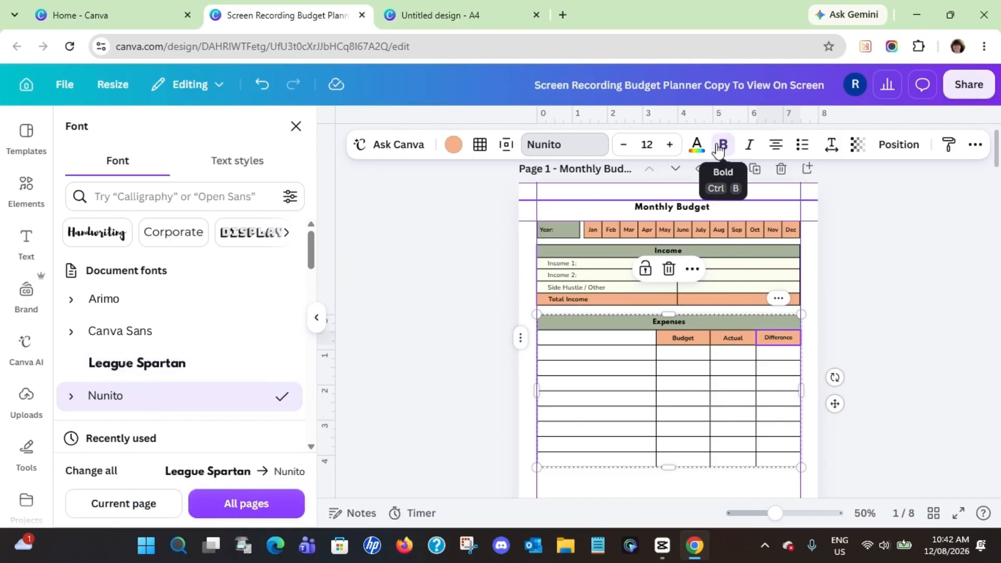
click(669, 146)
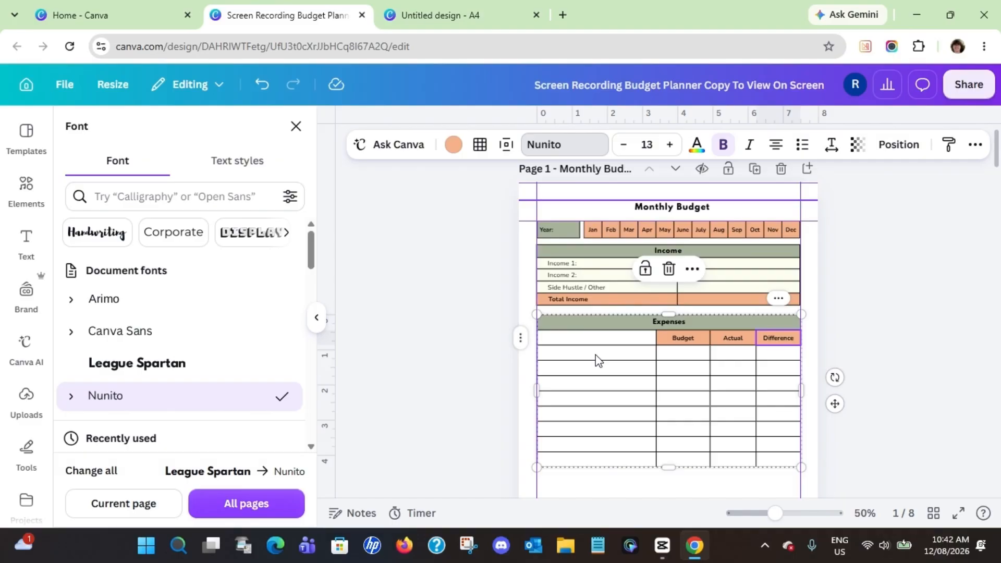
- Enter "Other" in the cell below the Insurance label and format it in Nunito at font size 13
scroll(599, 364, down, 10)
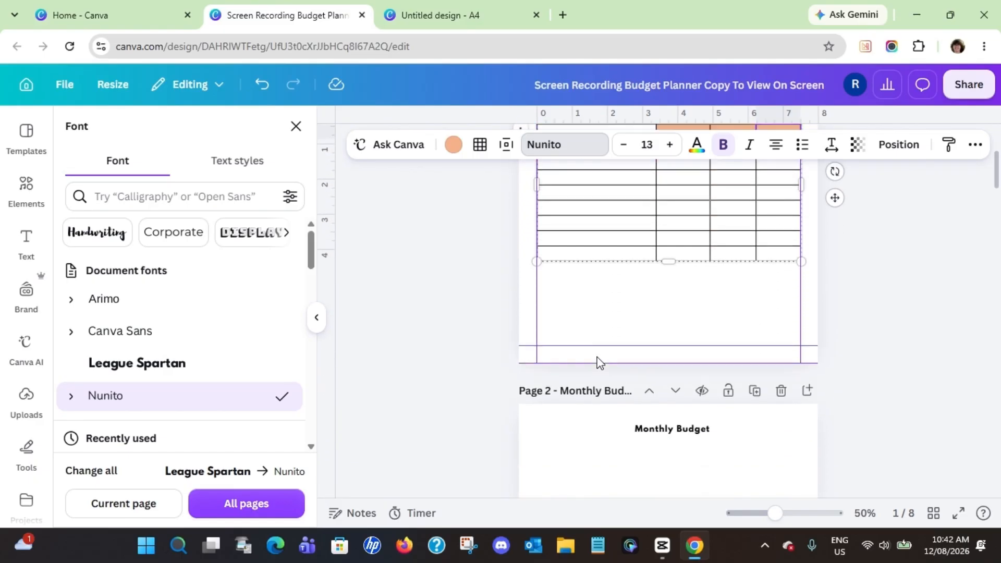
scroll(597, 356, up, 10)
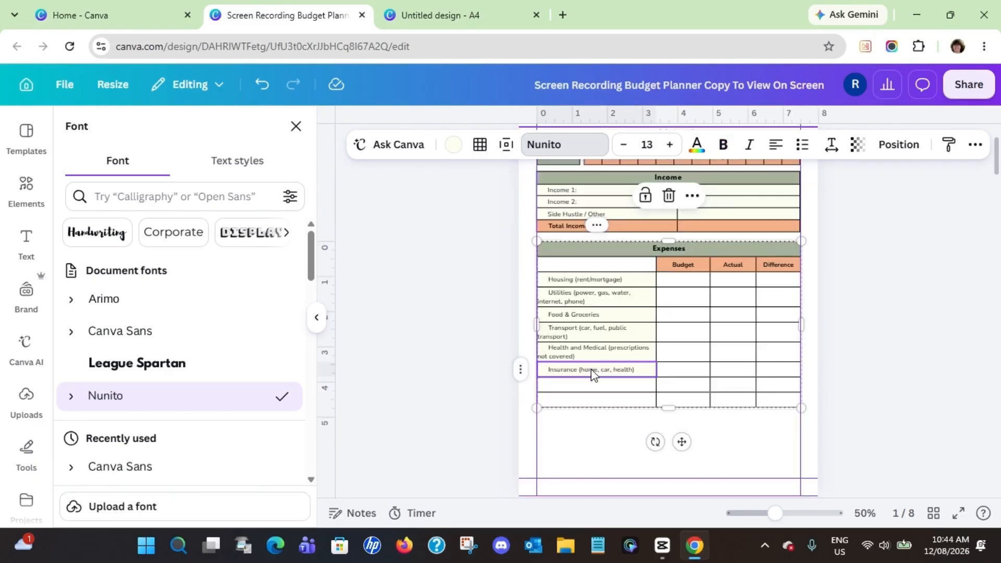
click(602, 373)
click(590, 386)
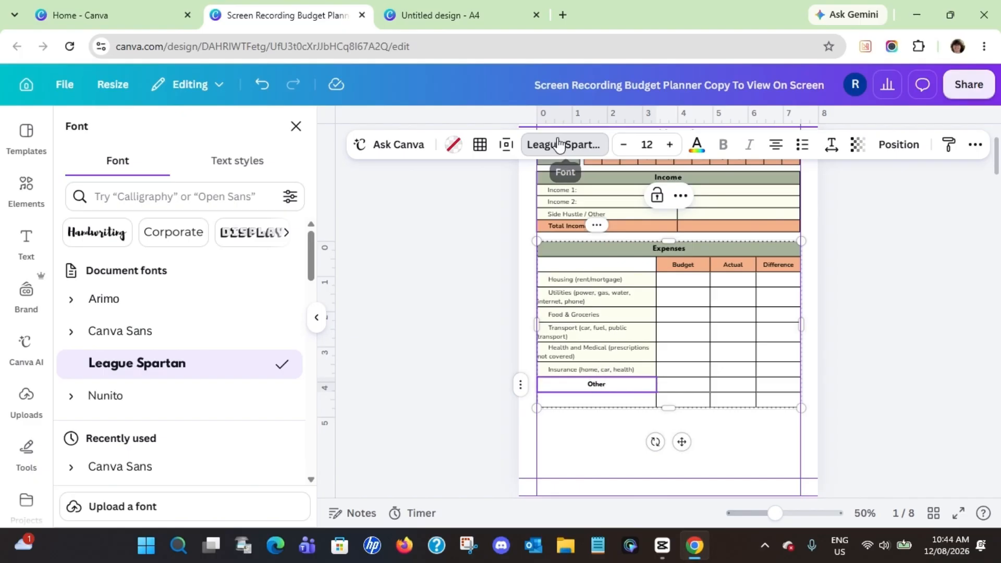
click(560, 145)
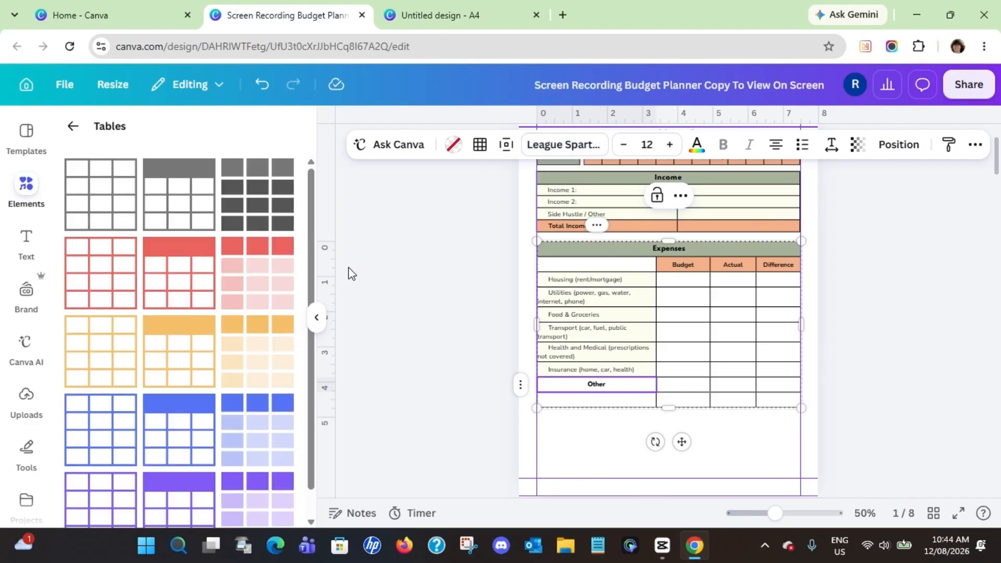
click(576, 151)
click(143, 399)
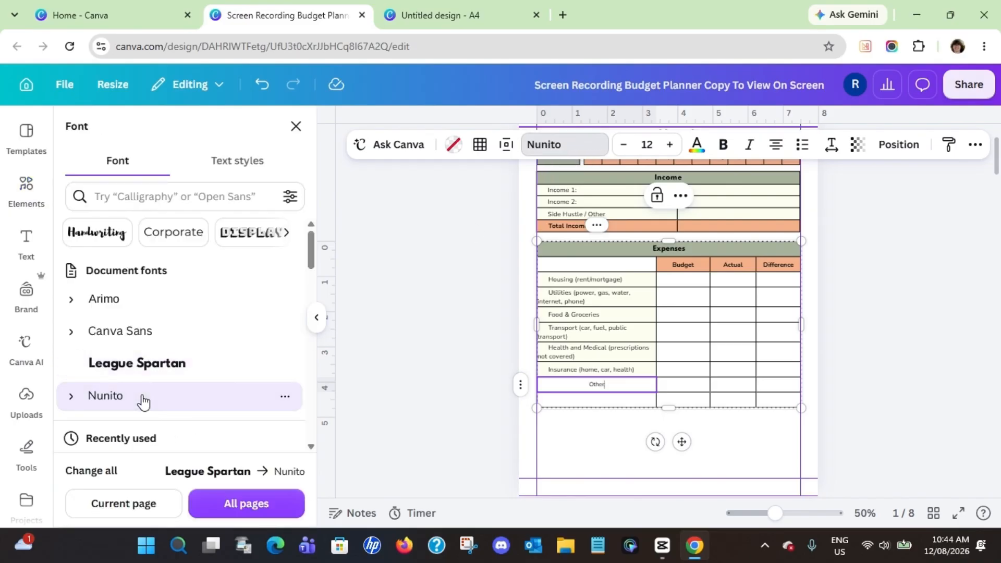
click(671, 145)
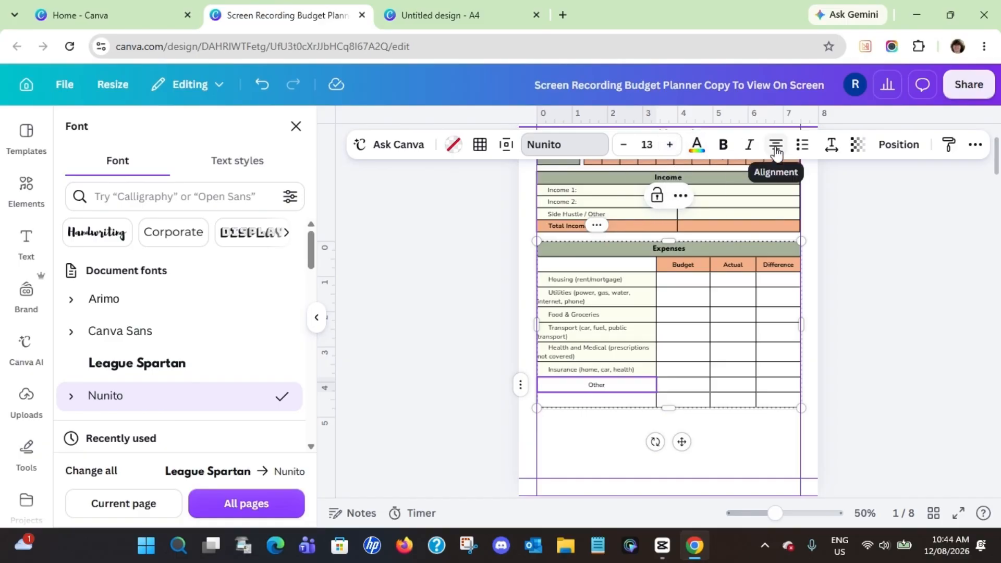
- Left-align the Other label and fill its cell with the cream from the table colors
click(776, 146)
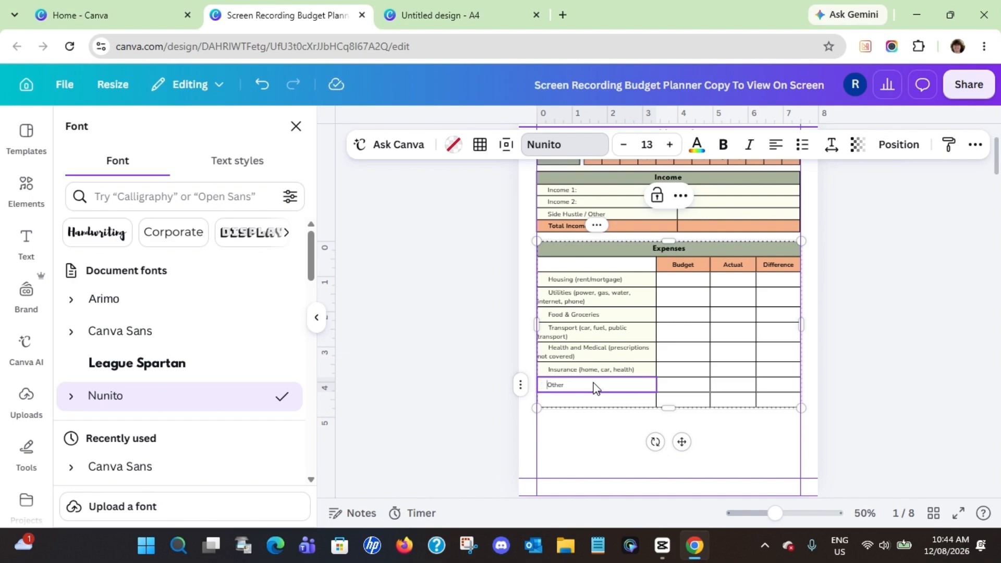
click(454, 144)
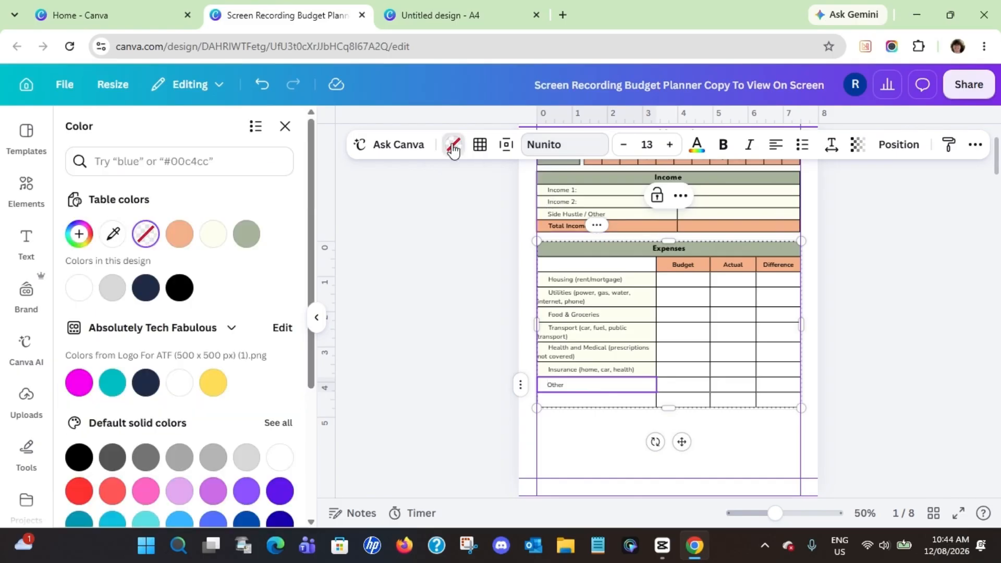
click(212, 234)
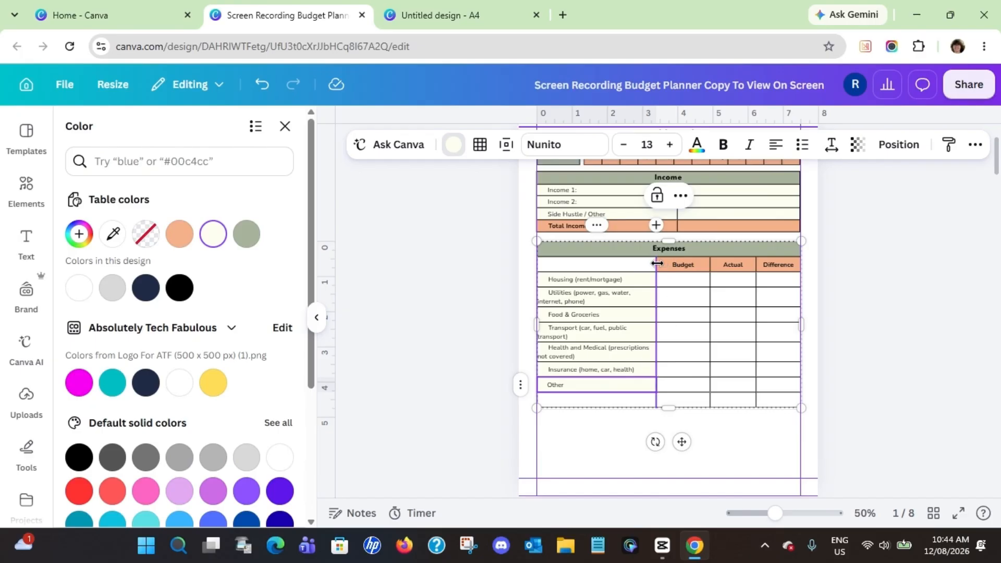
- Widen the Expenses table's first column so each label fits on one line, and rebalance the Budget, Actual and Difference column widths
drag(658, 265, 680, 266)
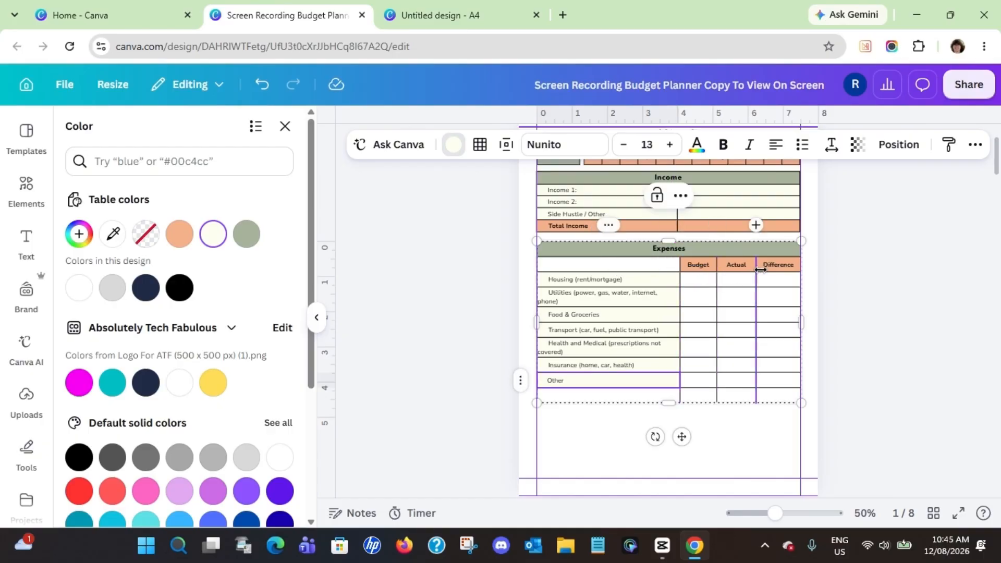
drag(760, 269, 766, 274)
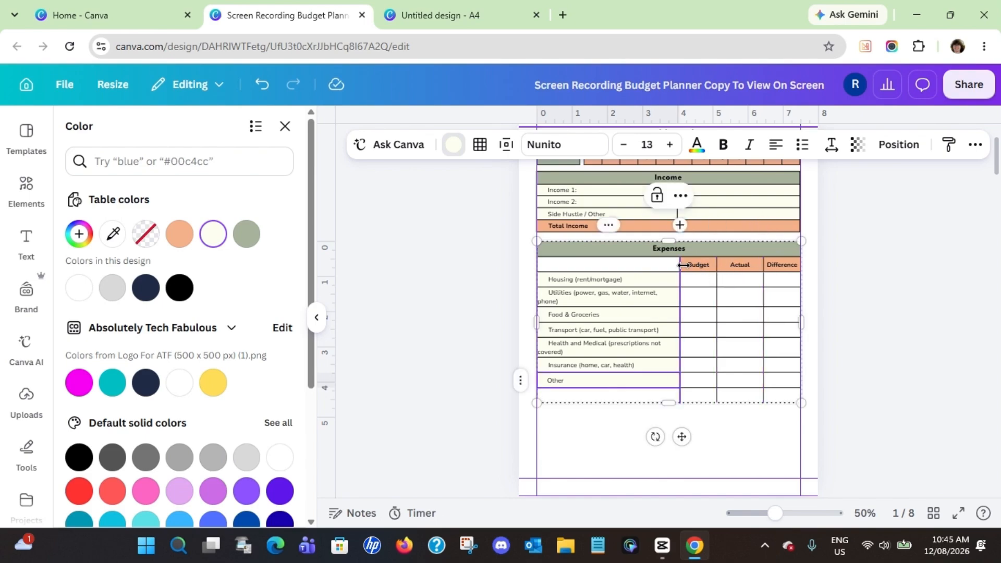
drag(718, 268, 691, 264)
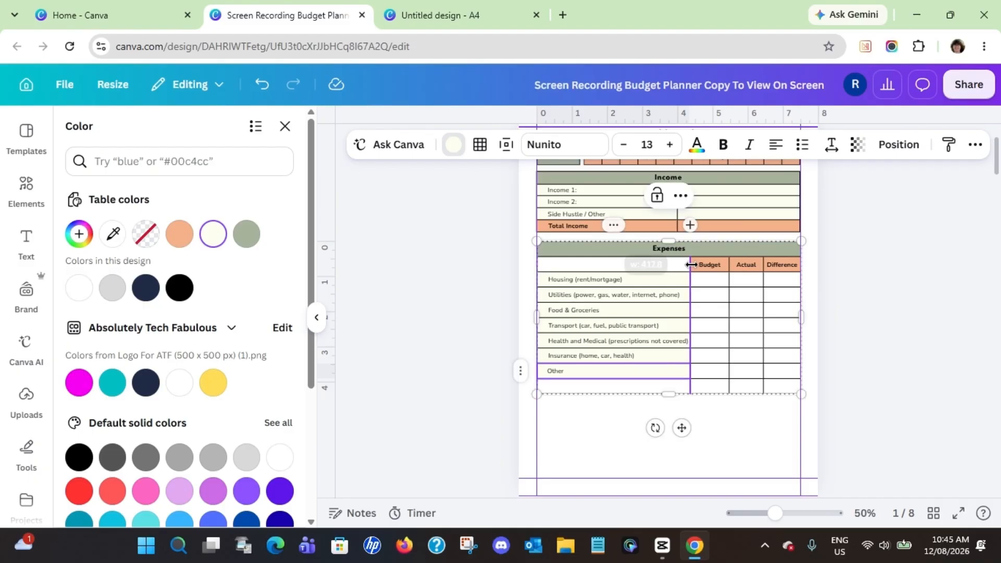
- Enter "Total Expenses" left-aligned in the first cell of the last row and fill the cell with peach orange
click(597, 389)
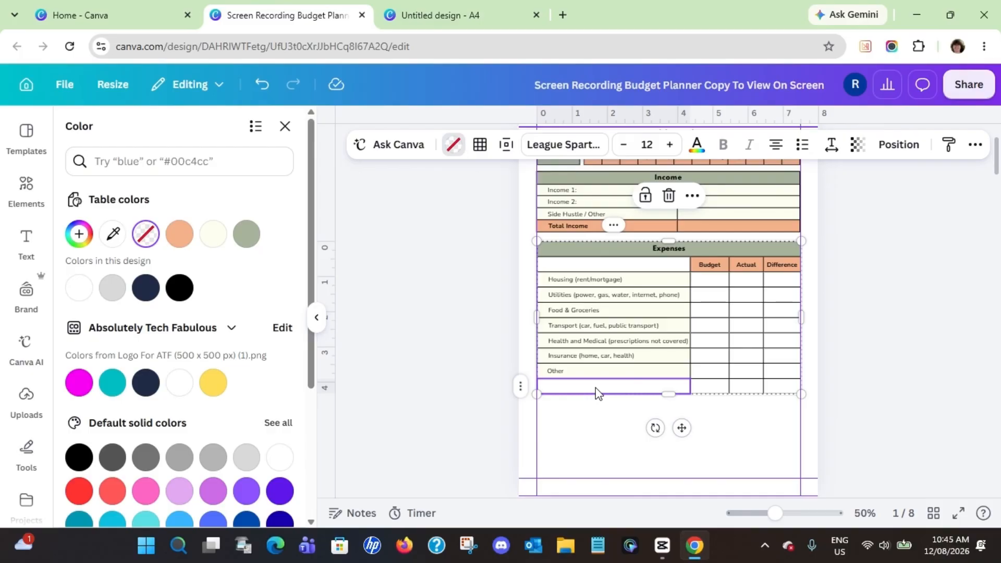
click(598, 394)
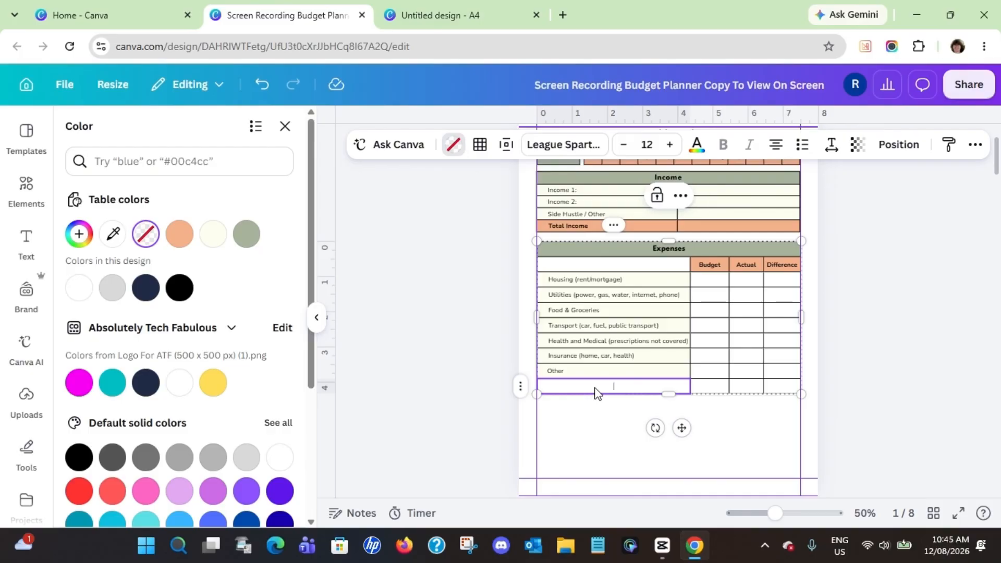
text(Total Expensesz)
key(BackSpace)
click(780, 146)
click(181, 237)
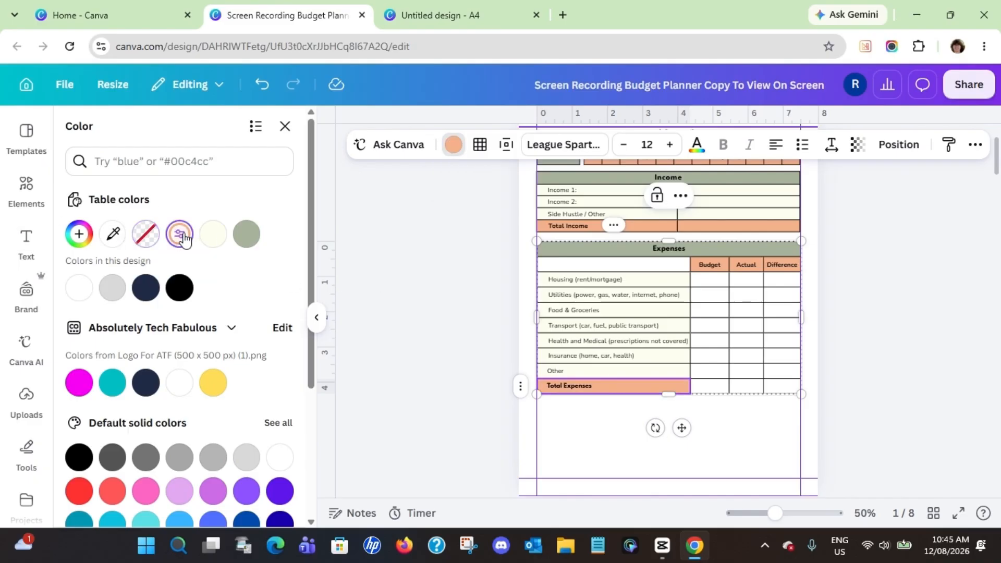
- Fill the three remaining cells of the Total Expenses row with the peach orange from the table colors
click(709, 390)
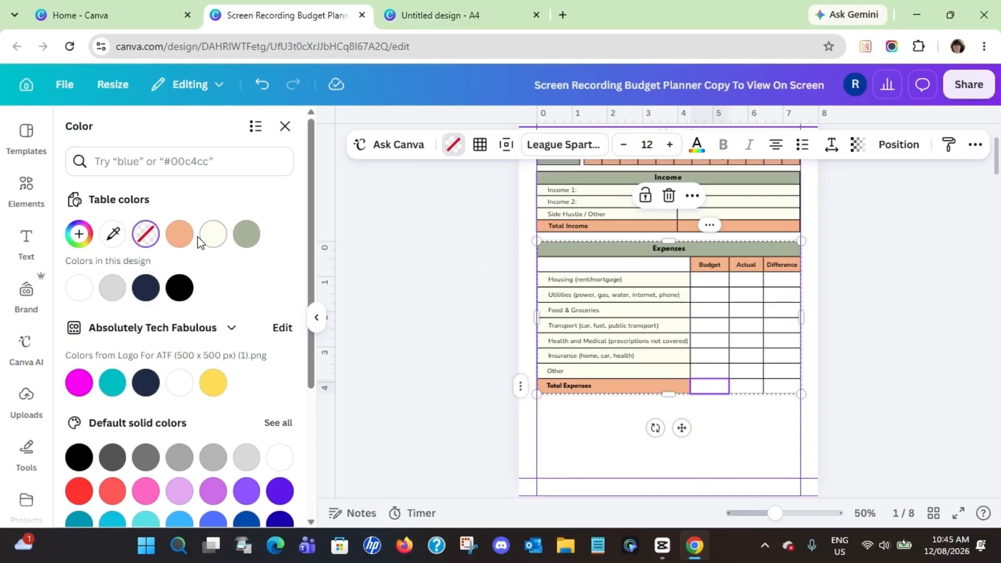
click(179, 237)
click(751, 391)
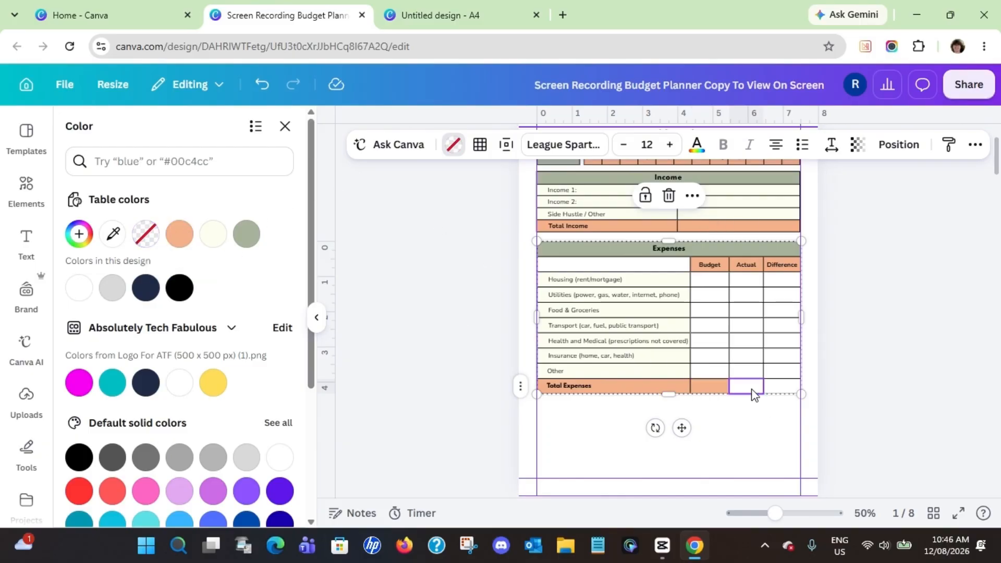
click(179, 235)
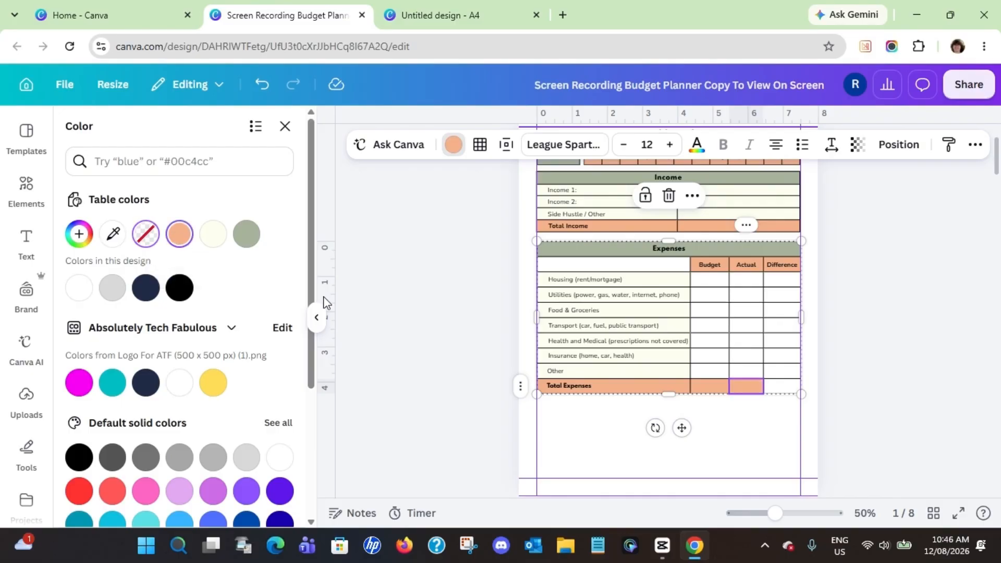
click(781, 387)
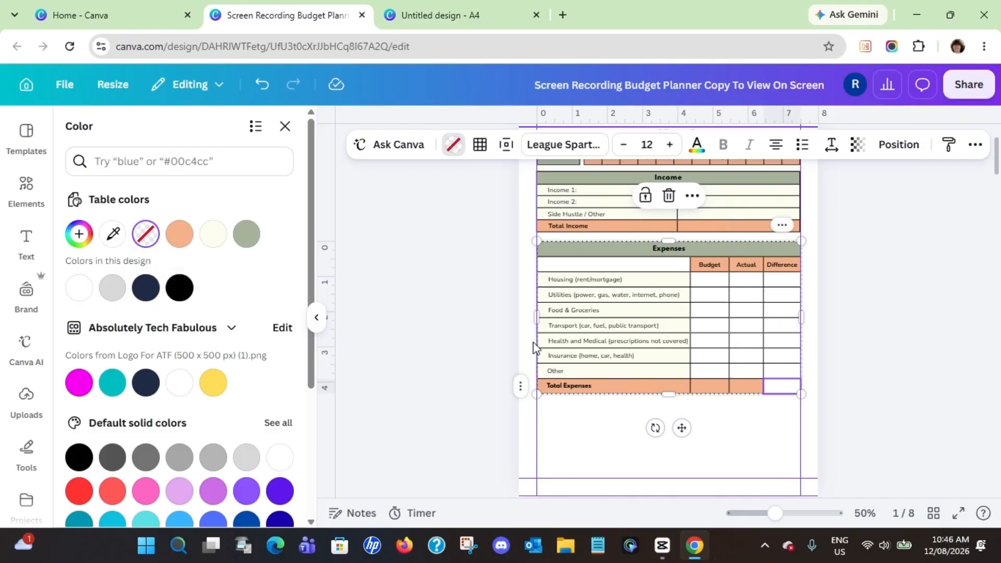
click(179, 235)
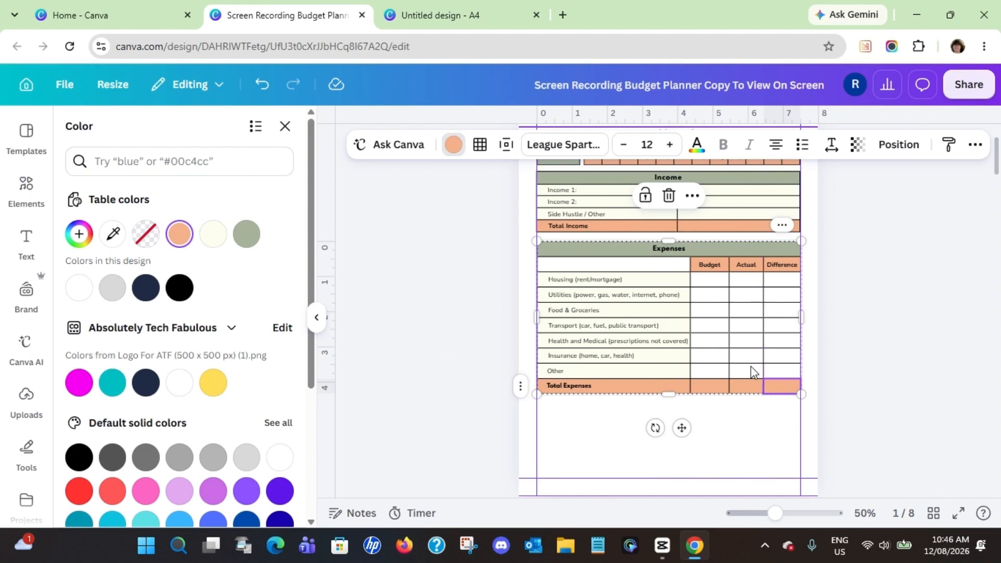
- Examine the editing, sizing and merging options offered for the selected cells of the Expenses table
click(777, 284)
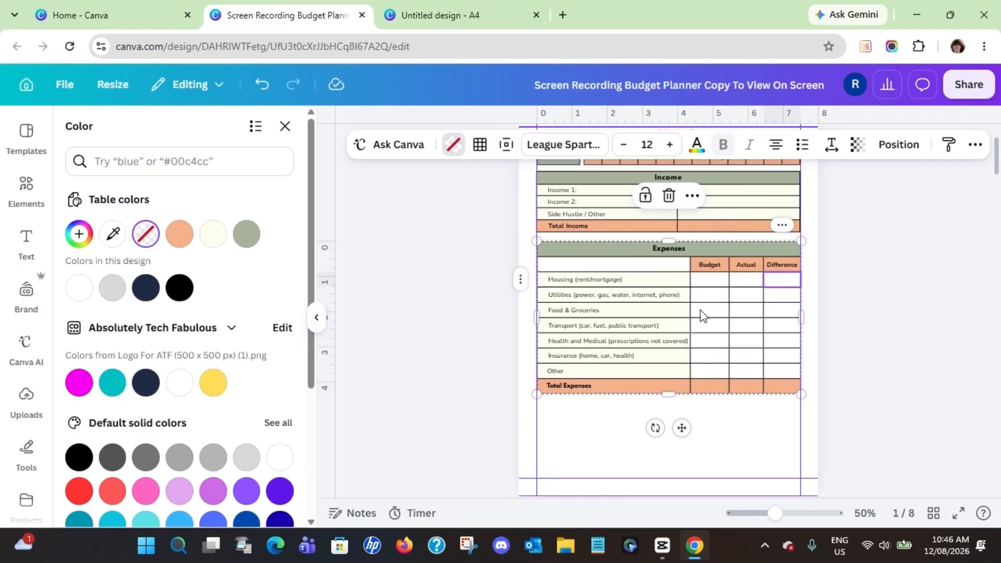
click(781, 225)
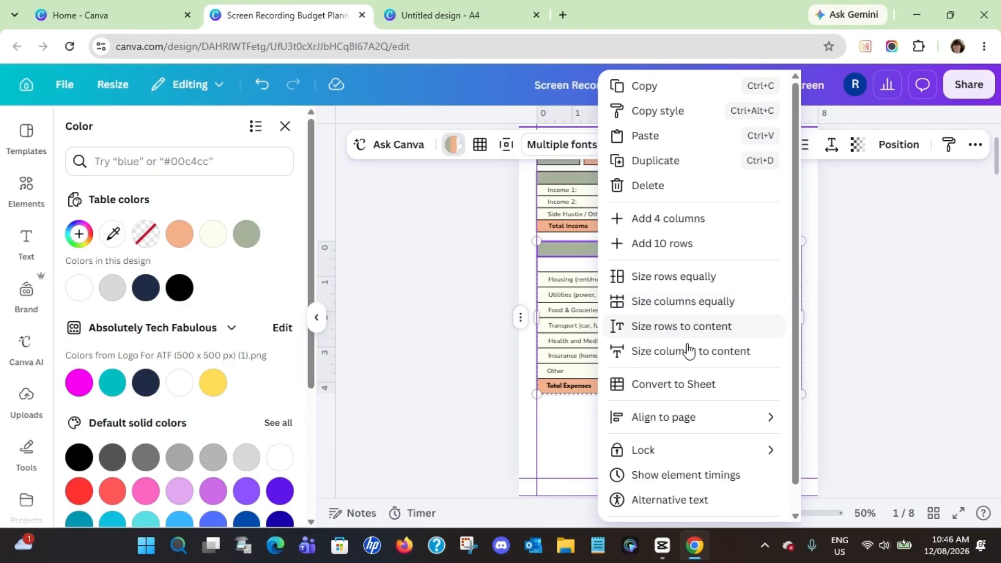
click(519, 323)
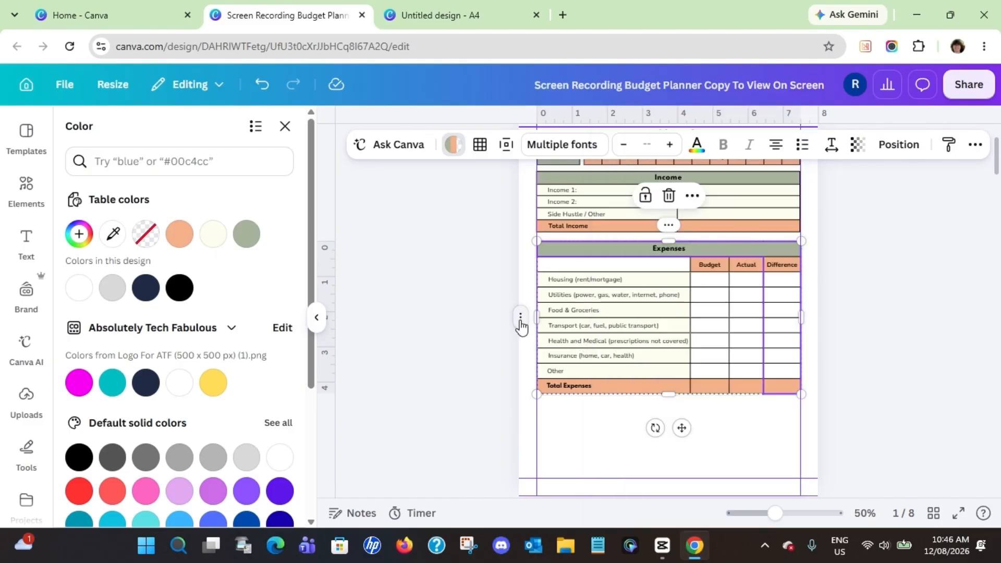
click(520, 321)
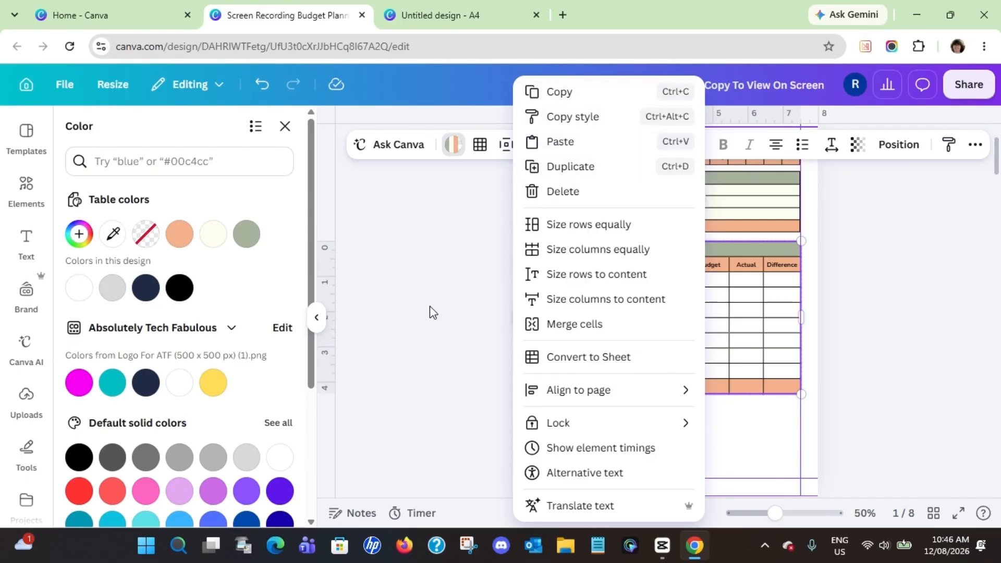
key(Escape)
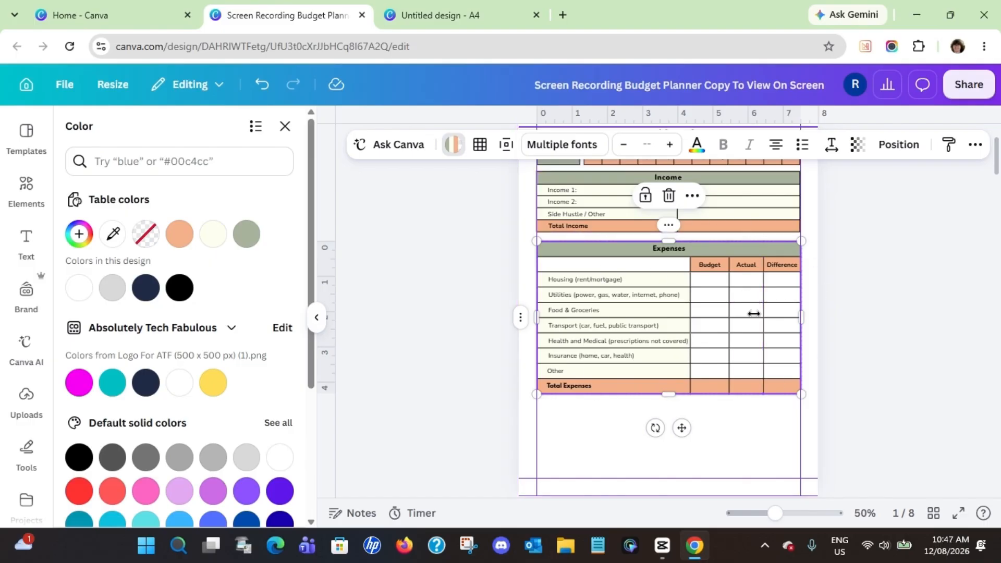
click(876, 317)
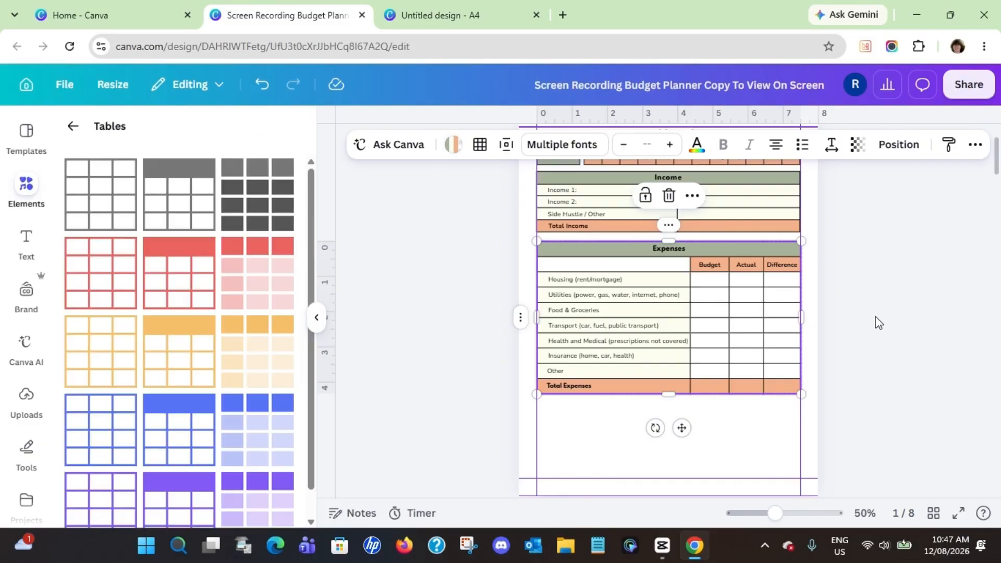
click(422, 281)
- Copy the whole Expenses table from page 1 and paste it onto page 2
click(609, 248)
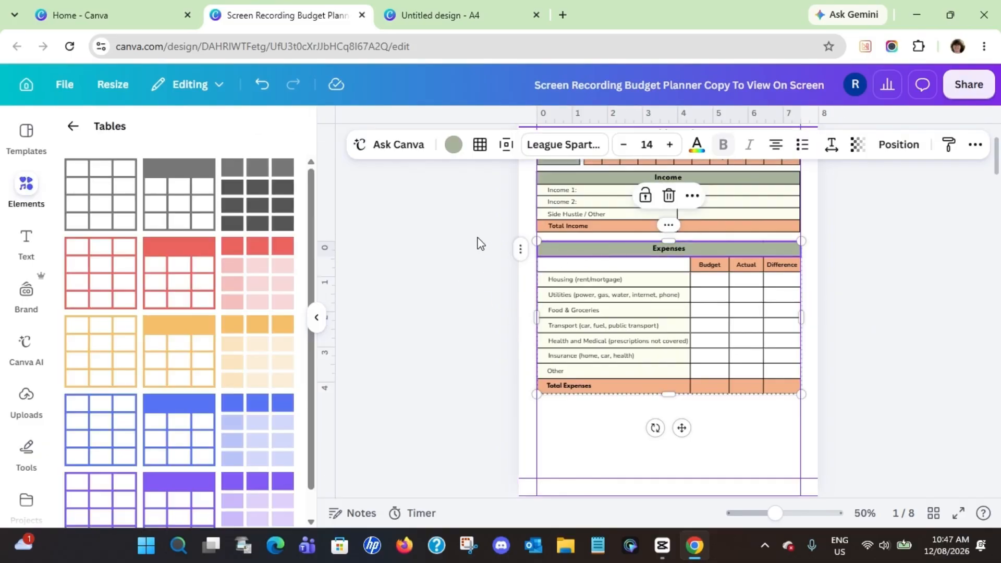
drag(477, 237, 822, 417)
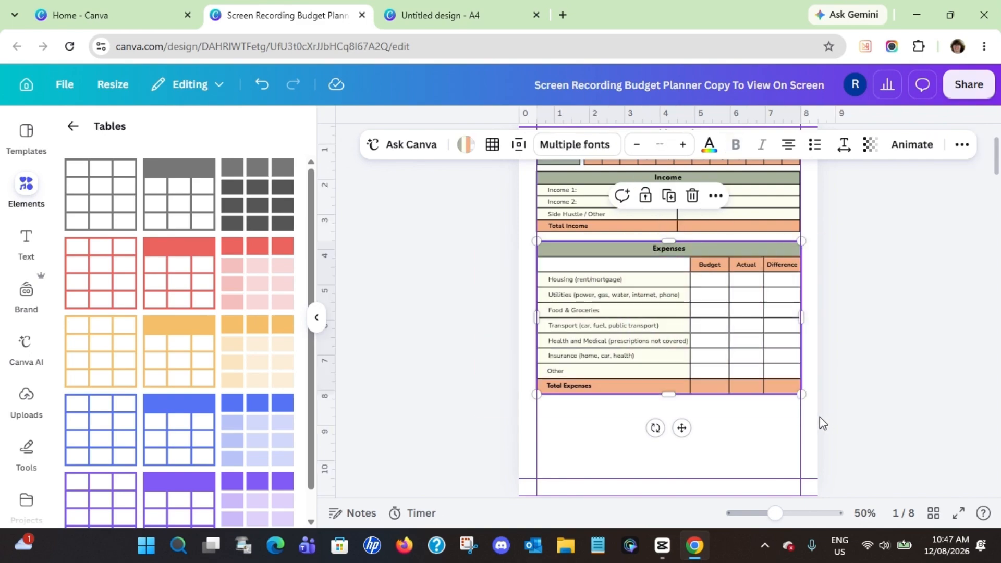
scroll(819, 421, down, 7)
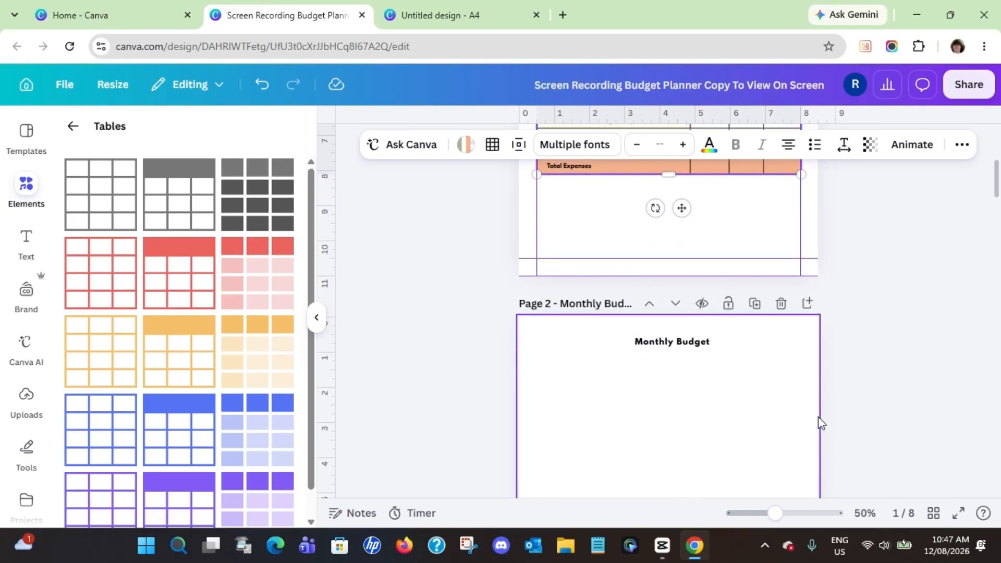
click(670, 385)
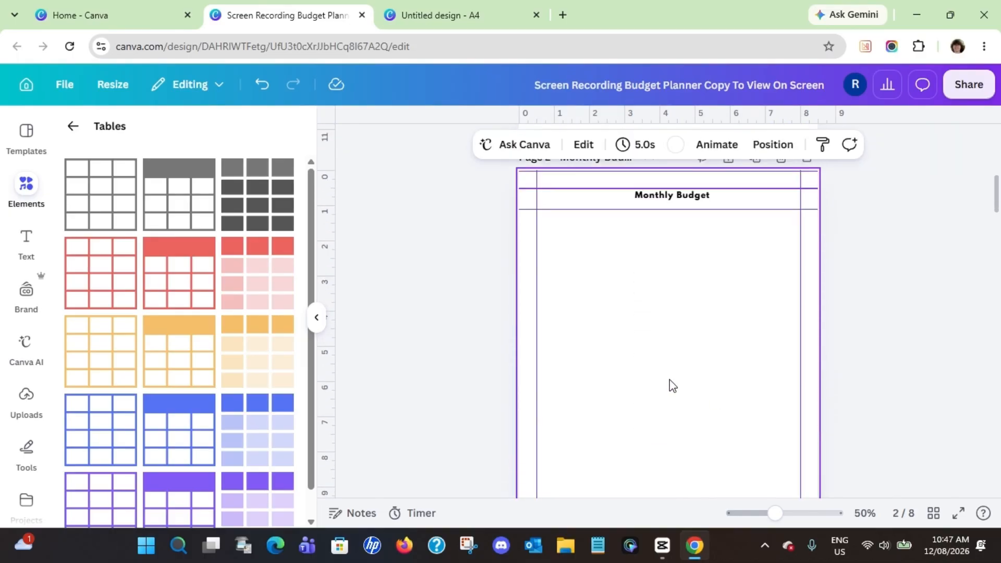
key(ctrl+v)
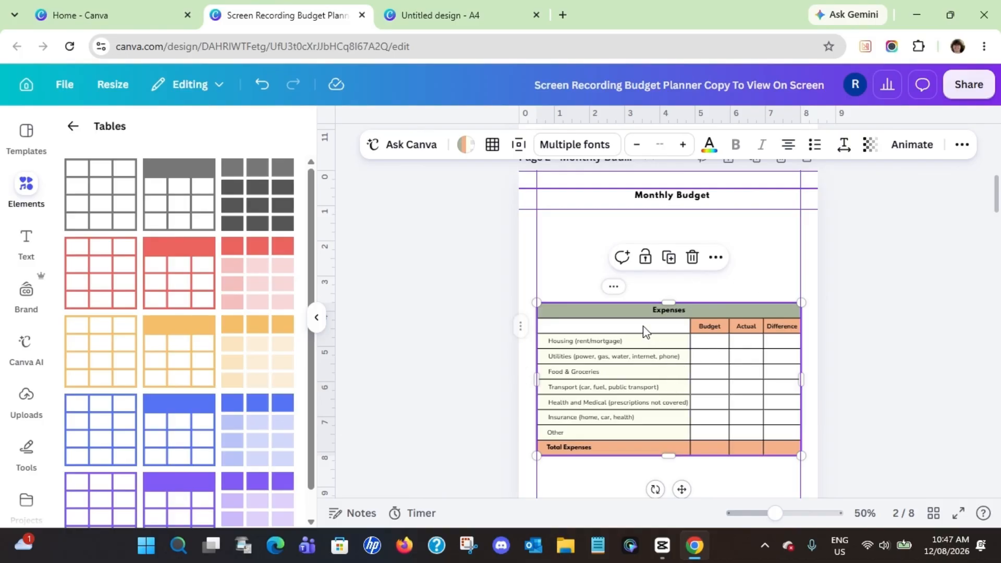
click(613, 287)
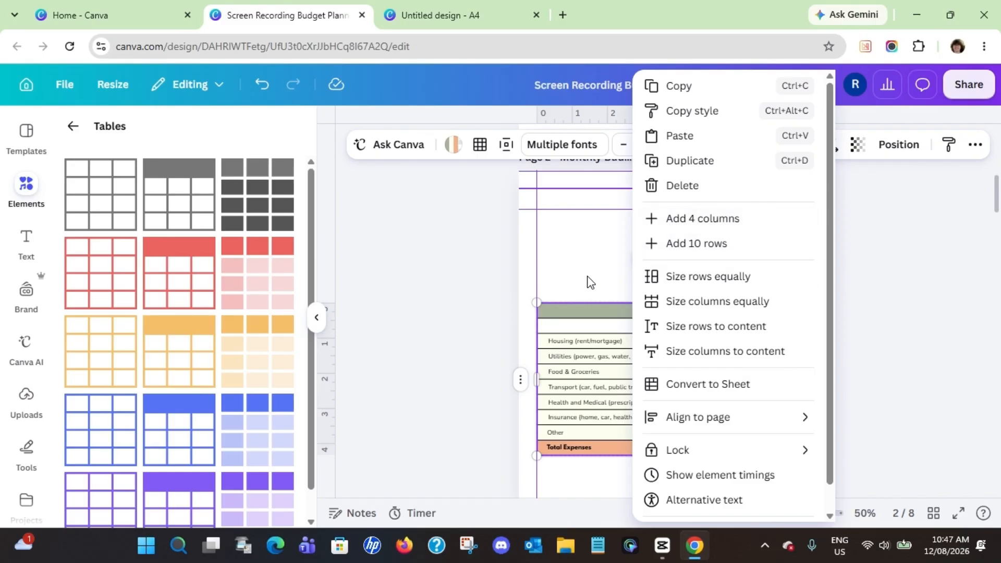
key(Escape)
- Fill the blank cell beside the Budget heading in page 1's Expenses table with the pale cream from the table colors
scroll(742, 384, up, 5)
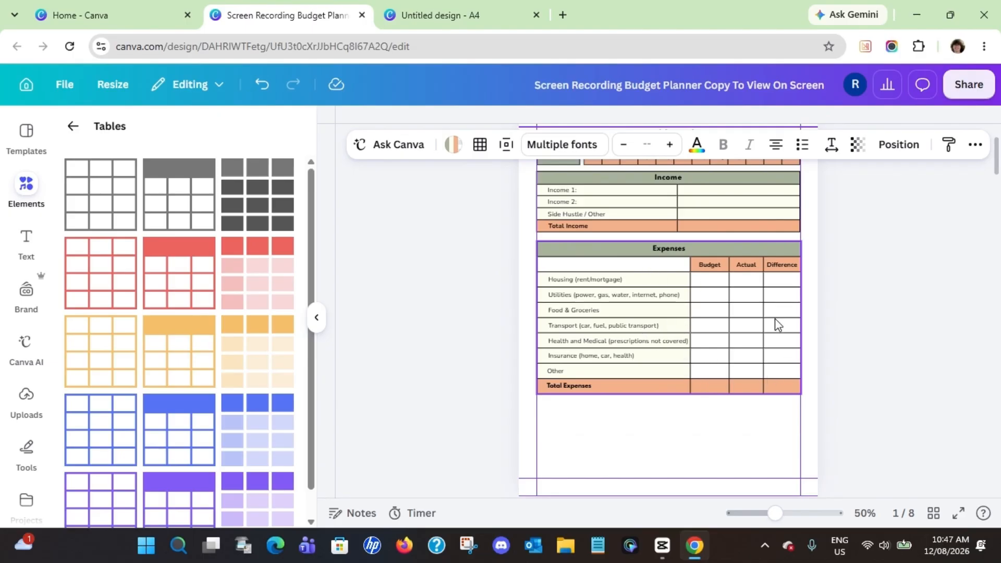
click(608, 266)
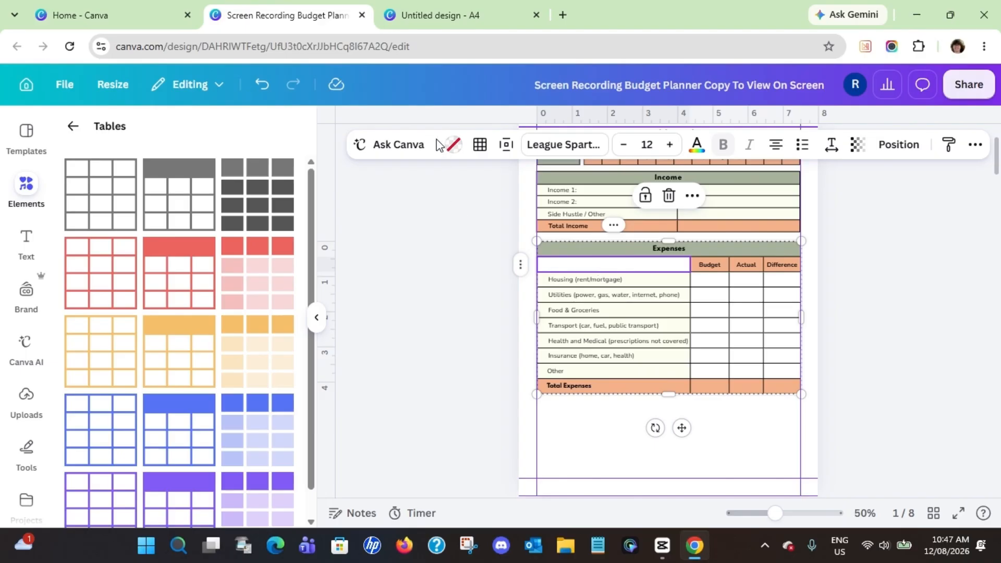
click(453, 144)
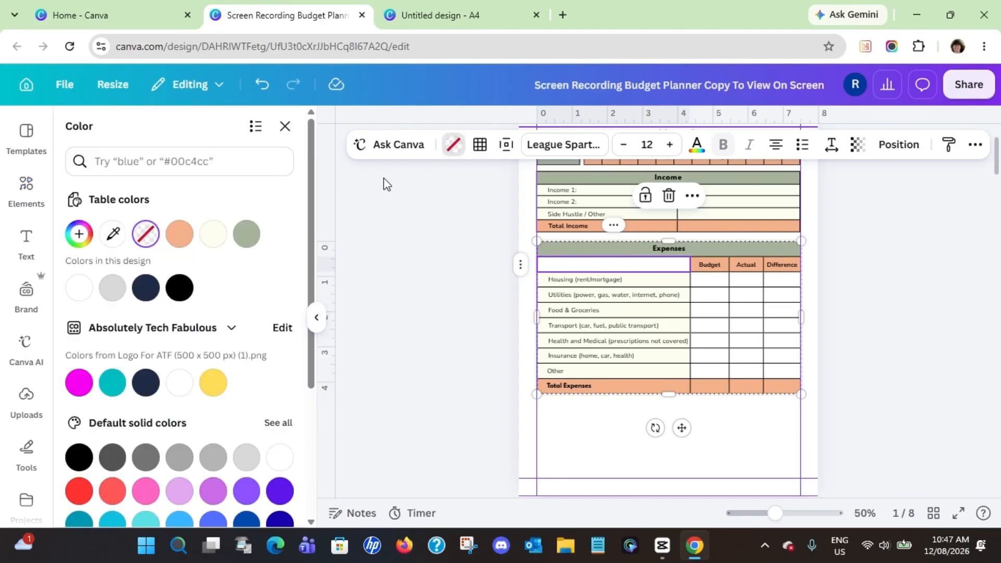
click(212, 233)
- Fill all Budget, Actual and Difference cells from the Housing row through the Other row with the pale cream table color
click(707, 287)
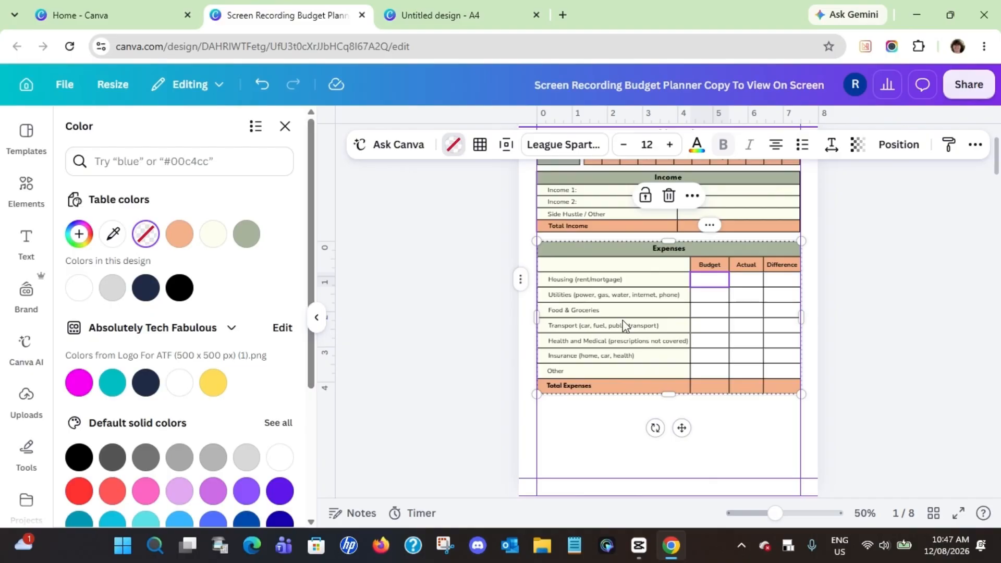
click(712, 284)
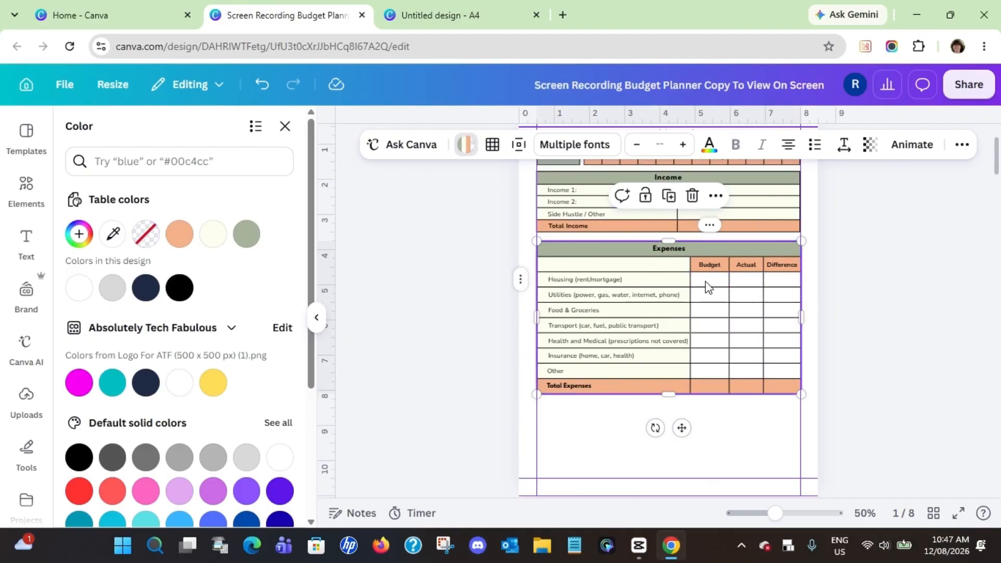
click(706, 282)
drag(737, 280, 708, 316)
drag(744, 320, 780, 319)
shift+click(777, 327)
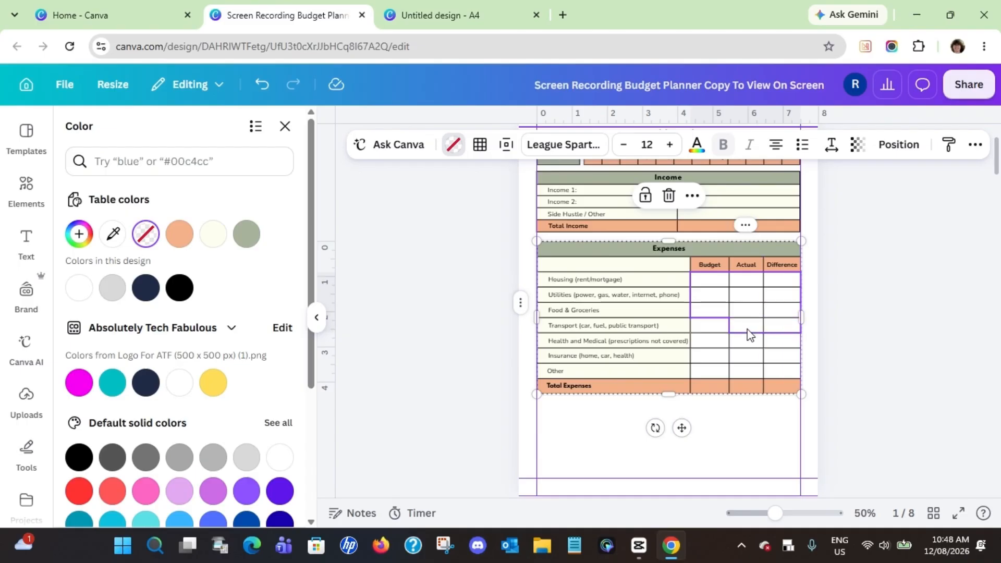
shift+click(715, 347)
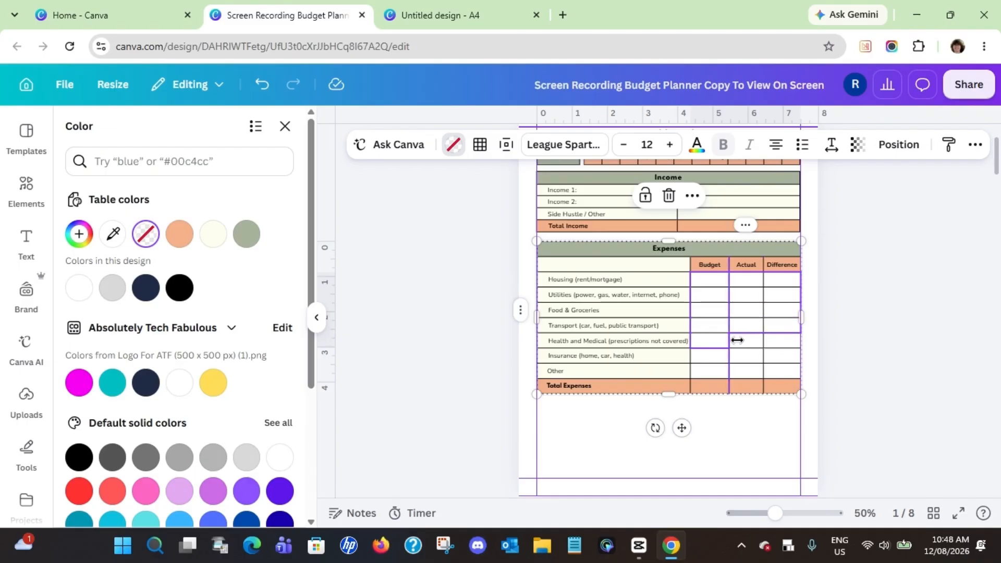
shift+click(780, 358)
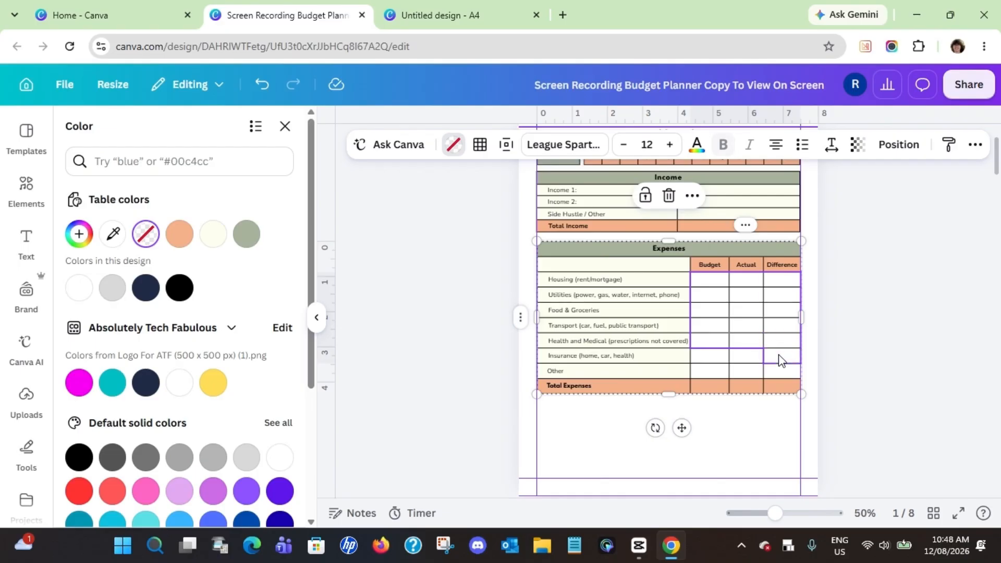
shift+click(748, 362)
shift+click(715, 359)
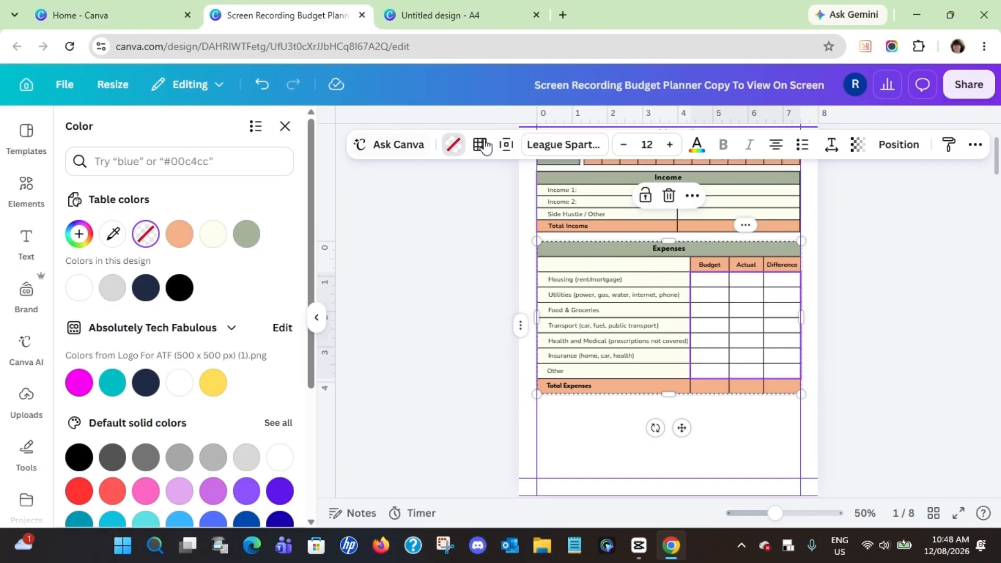
click(212, 233)
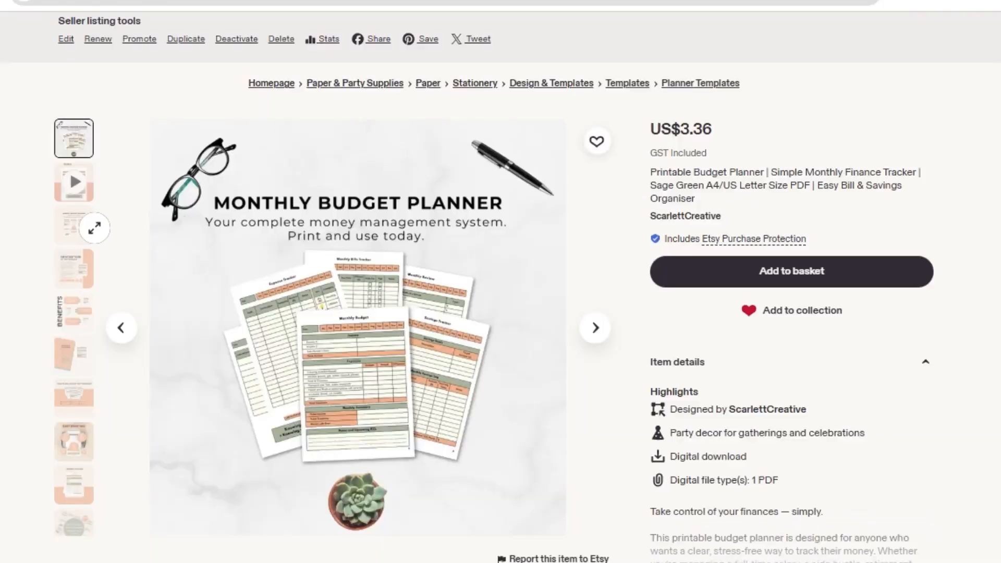
- Look through the product gallery images of the Printable Budget Planner listing on Etsy, from the included pages to the last image
click(78, 226)
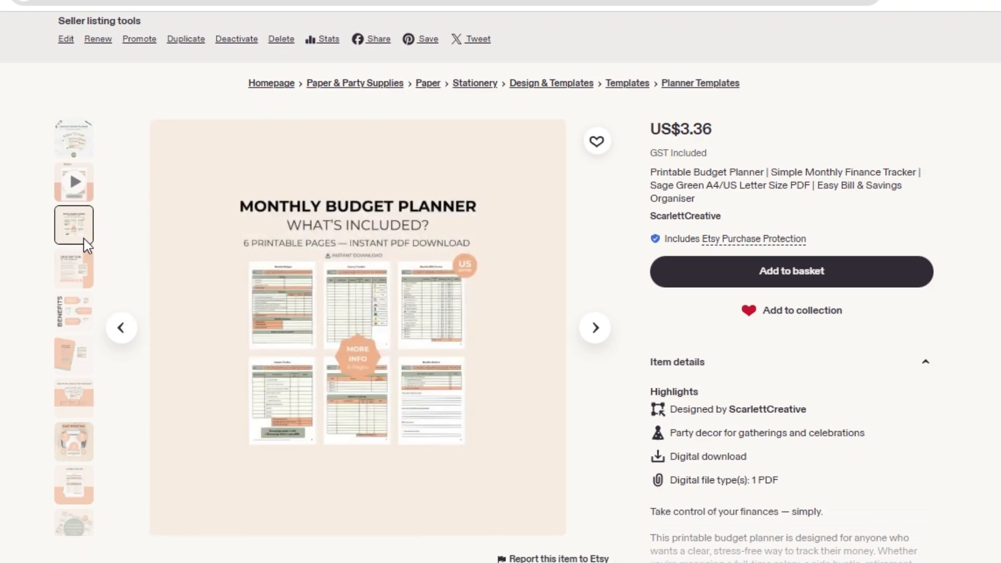
click(75, 278)
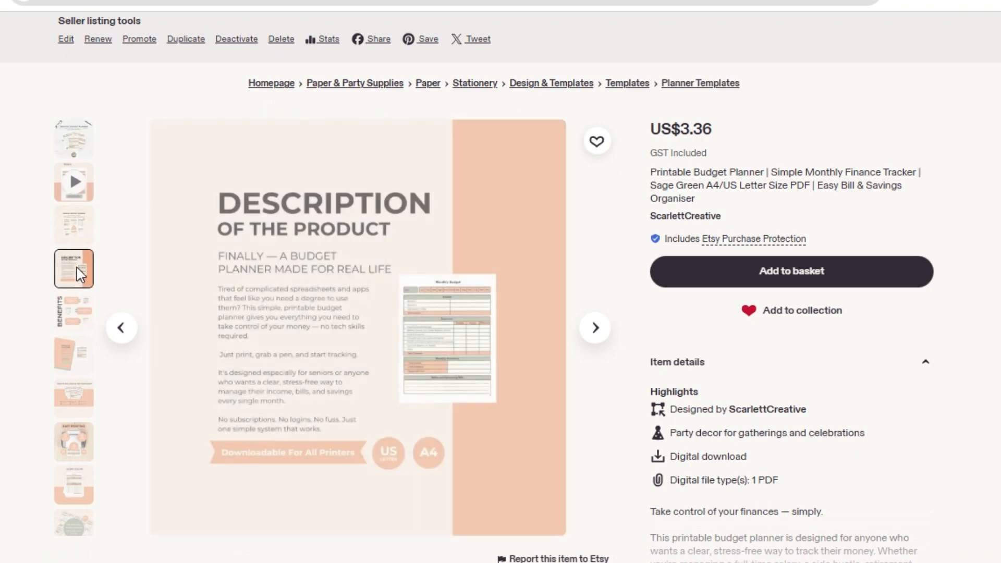
click(83, 322)
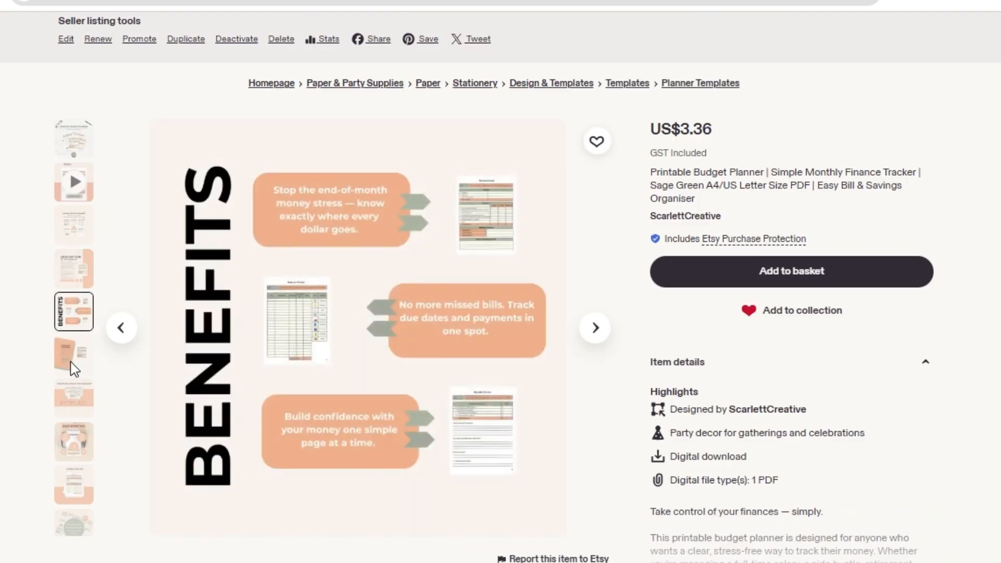
click(73, 368)
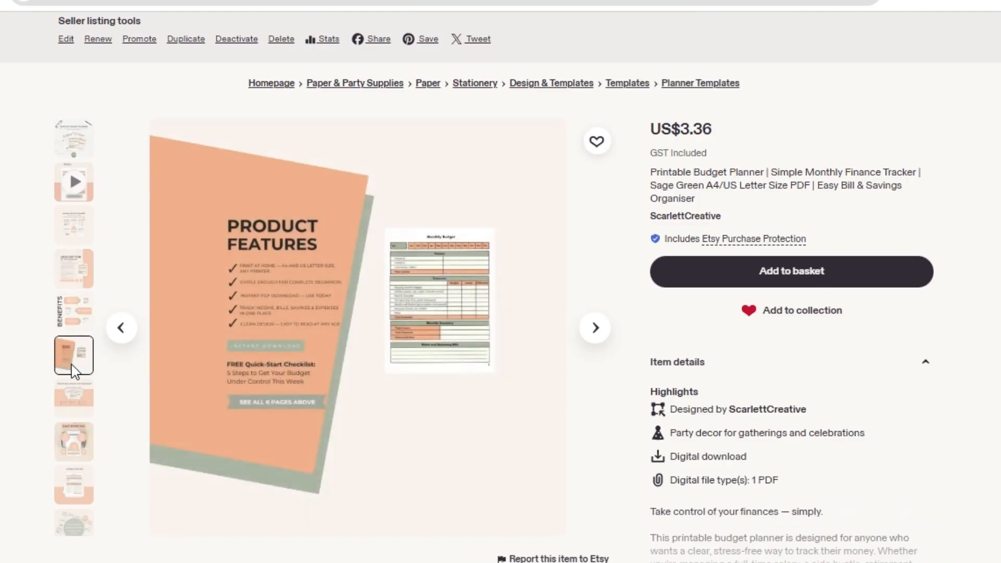
click(75, 406)
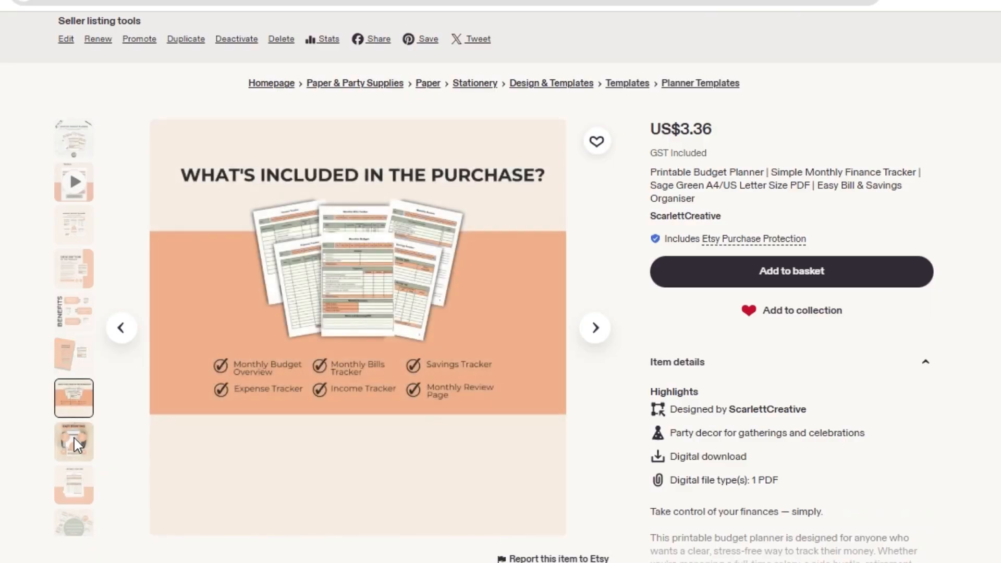
click(77, 445)
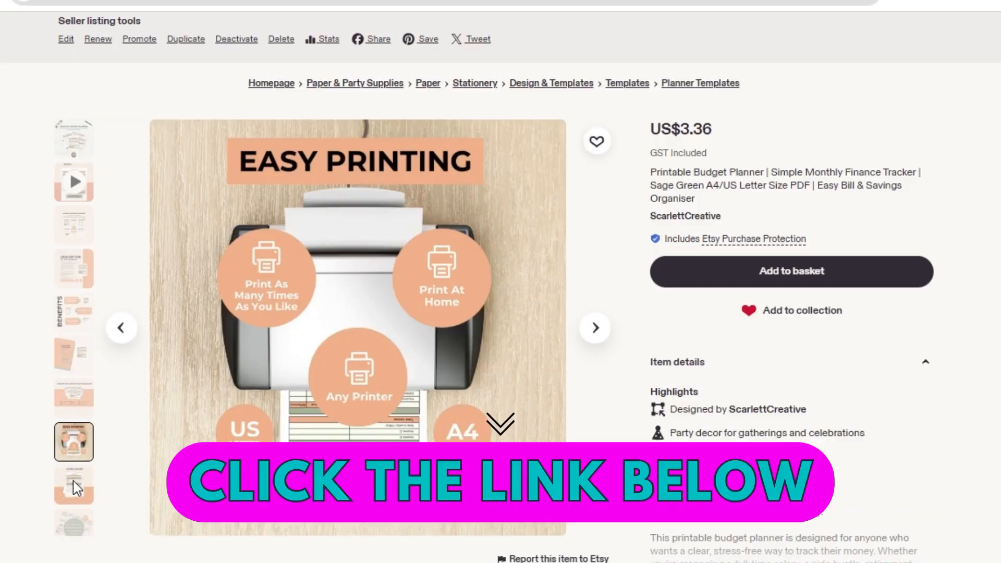
click(77, 489)
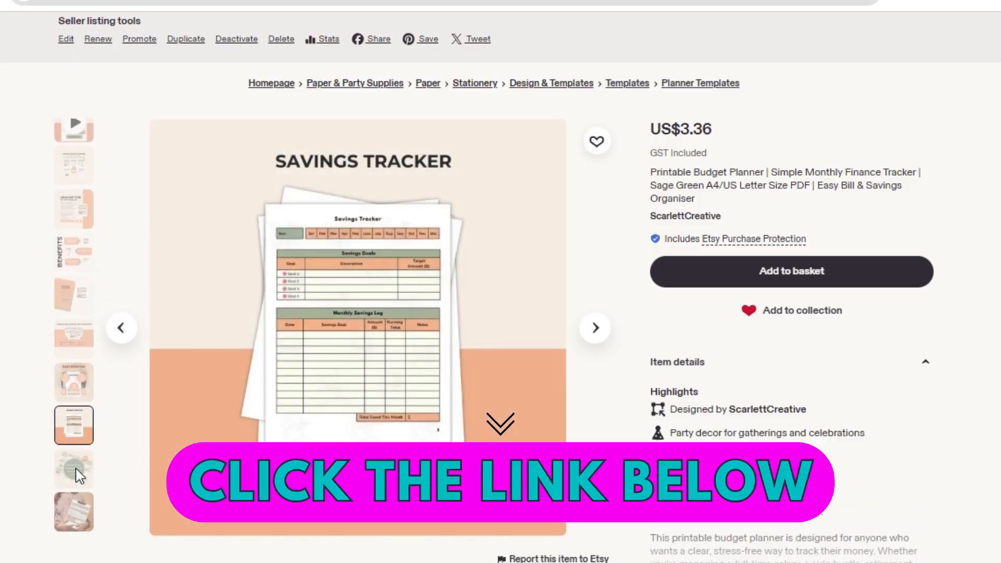
click(78, 475)
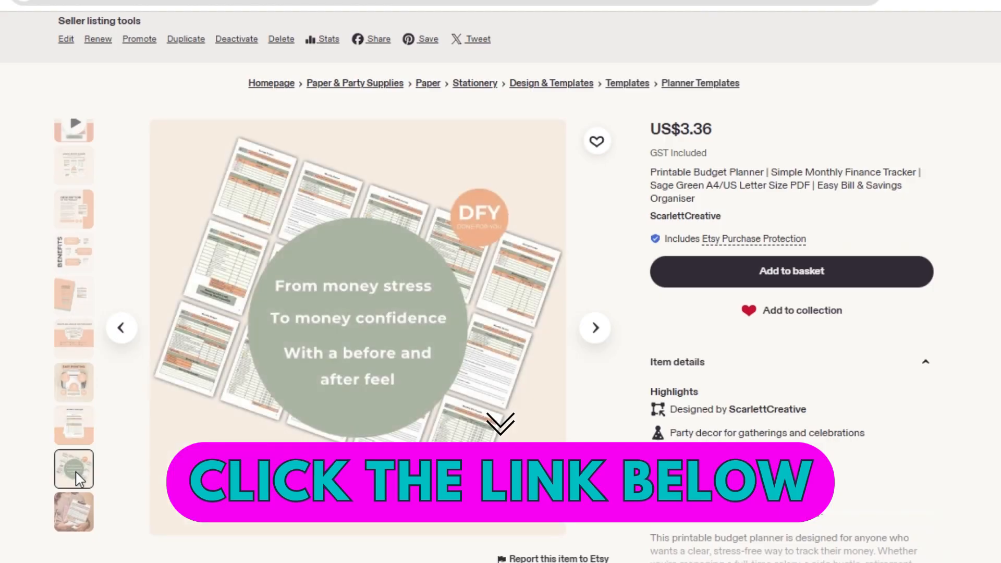
click(76, 519)
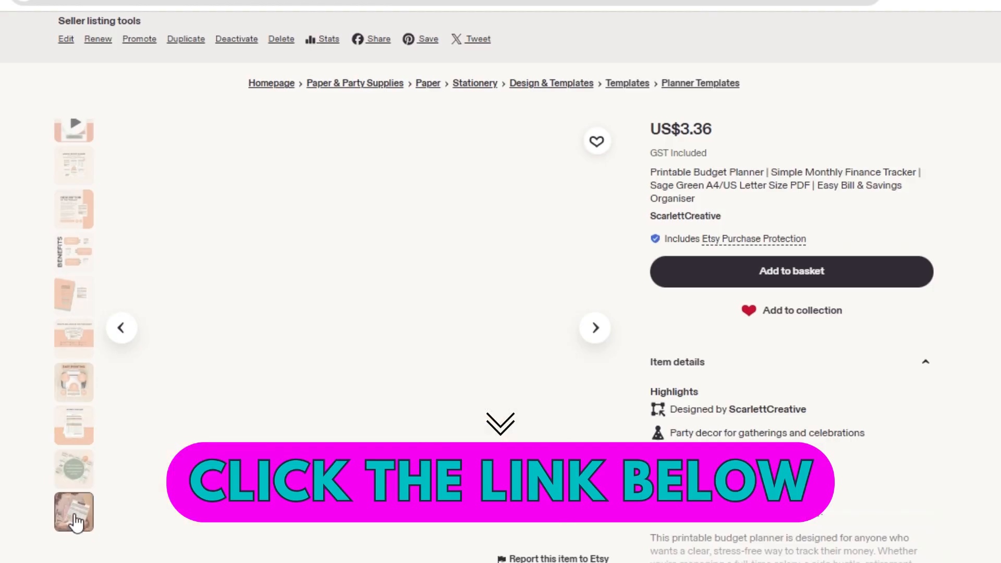